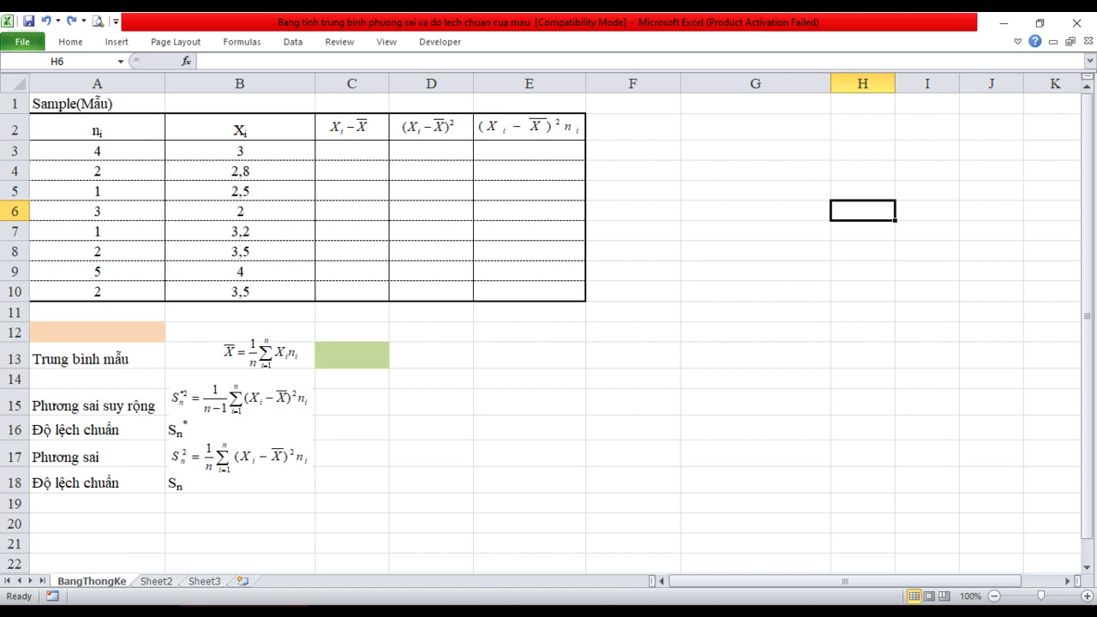
Step: Enter =SUM(A3:A10) in A12 to total the frequencies, giving a sample size of 20
{"action": "left_click", "coordinate": [97, 331]}
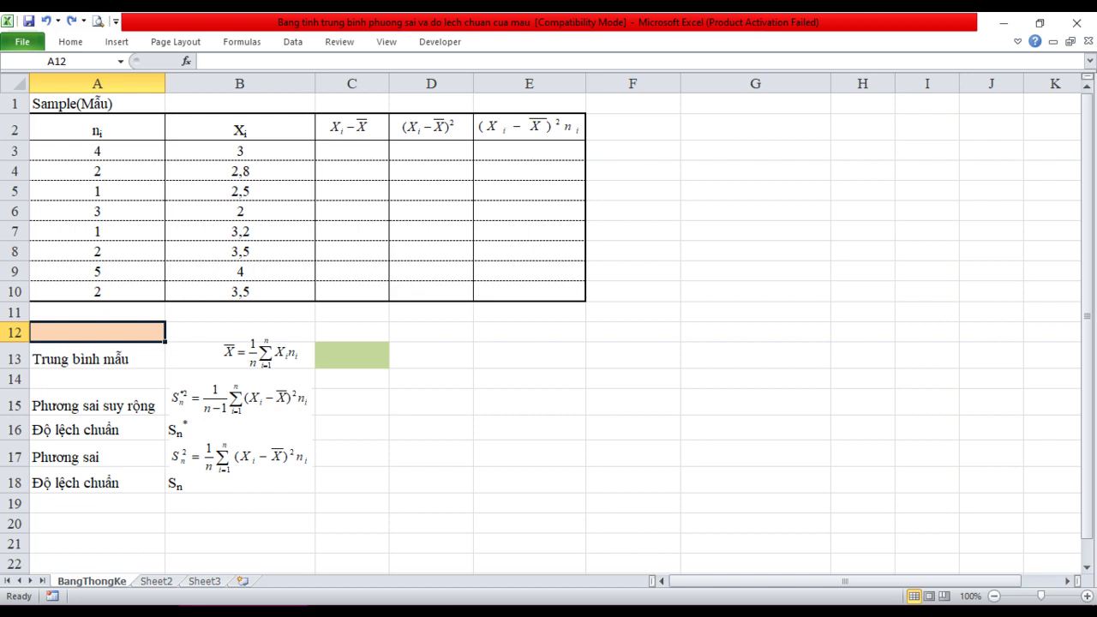
{"action": "type", "text": "+sum"}
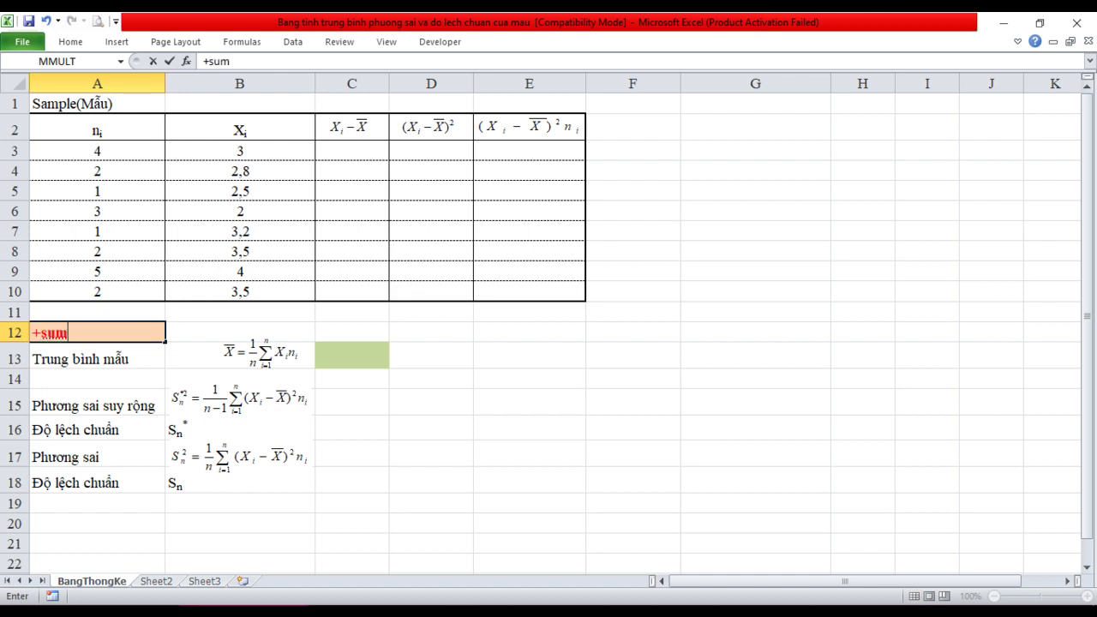
{"action": "type", "text": "("}
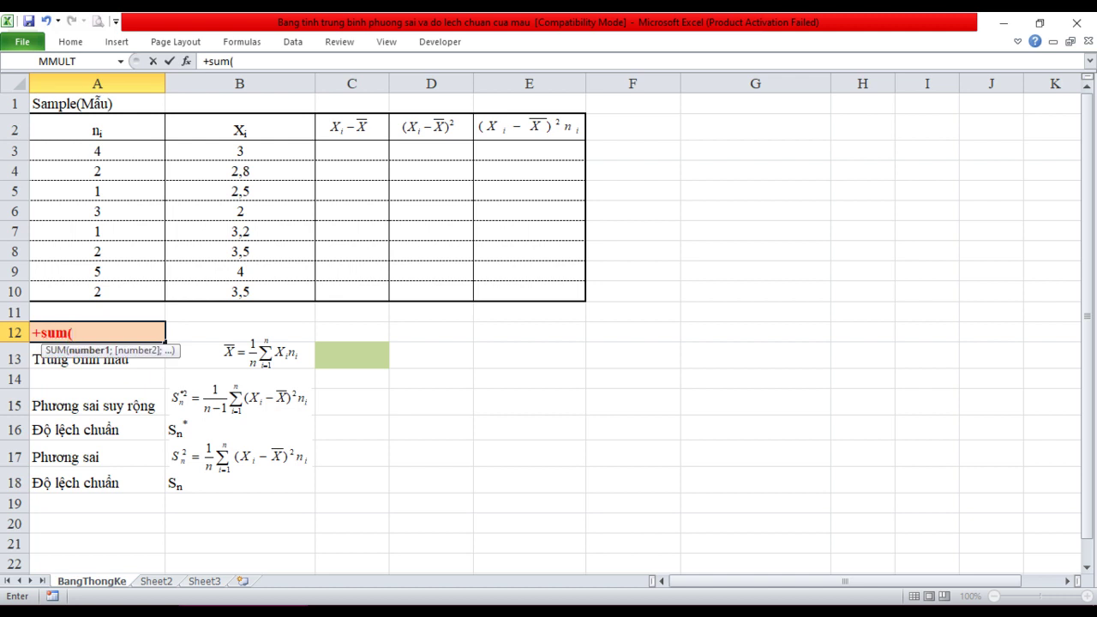
{"action": "left_click_drag", "start_coordinate": [159, 149], "coordinate": [161, 300]}
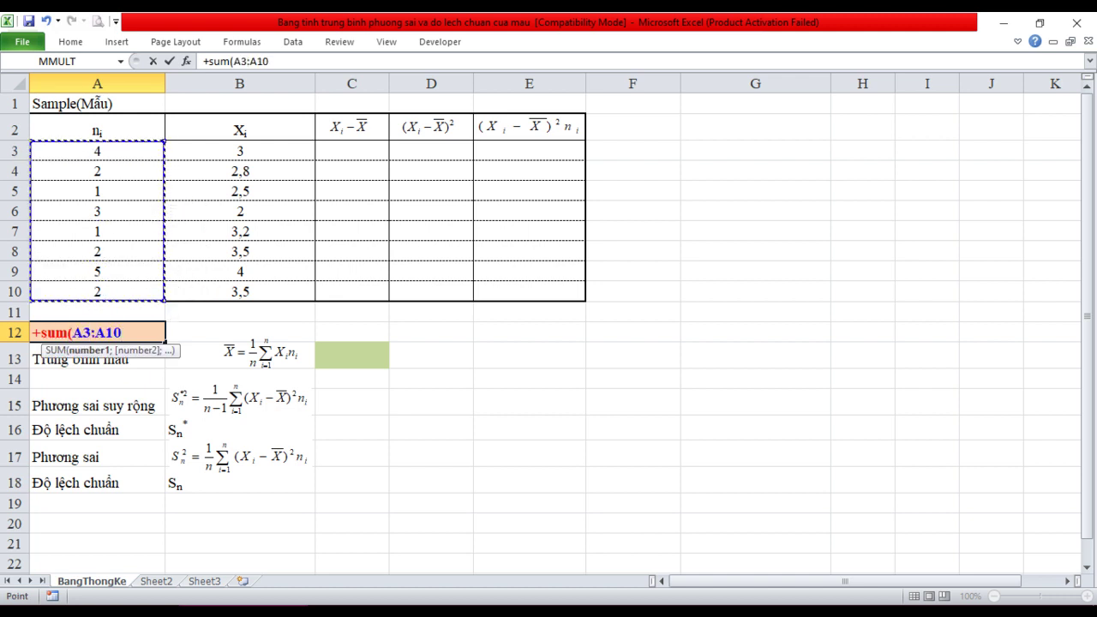
{"action": "type", "text": ")"}
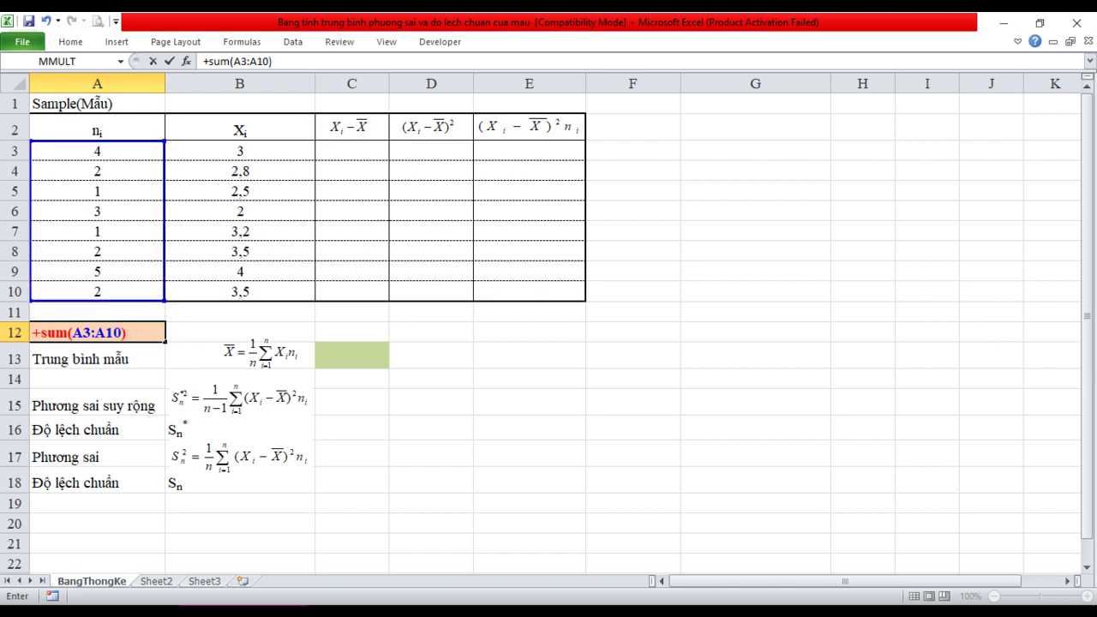
{"action": "key", "text": "Return"}
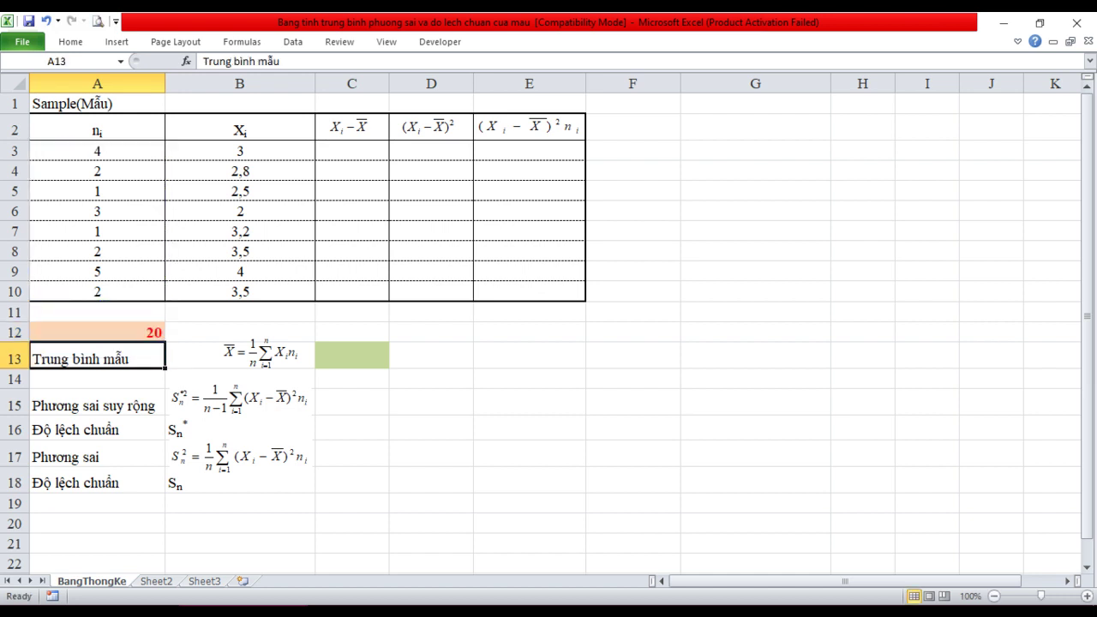
Step: In C13, start a ROUND formula adding the products A3*B3, A4*B4, A5*B5 and A6*B6
{"action": "left_click", "coordinate": [351, 355]}
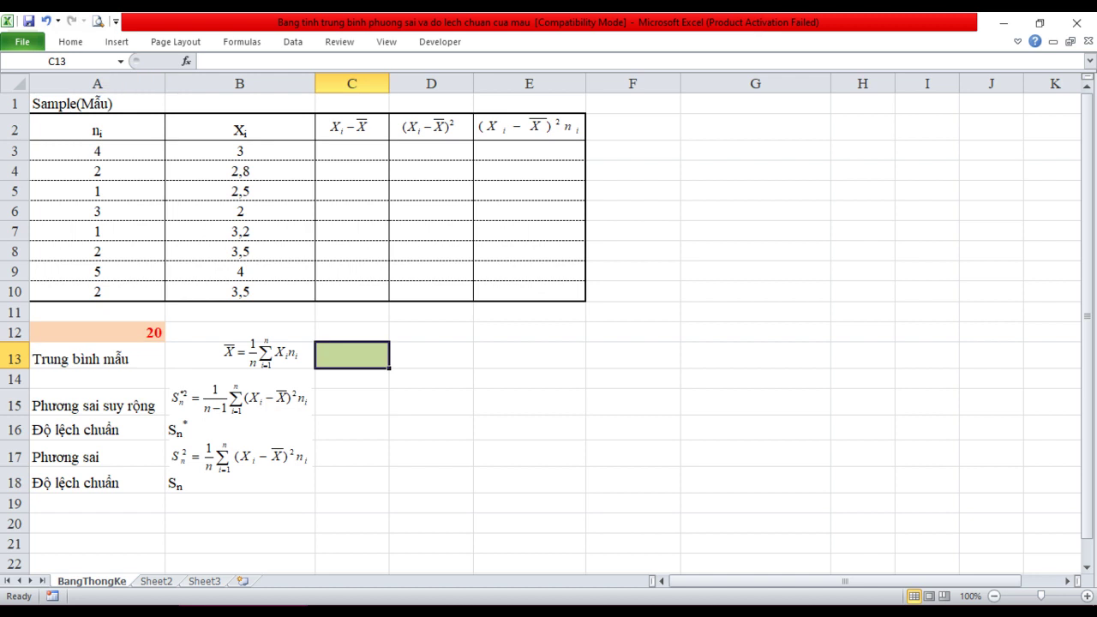
{"action": "type", "text": "+r"}
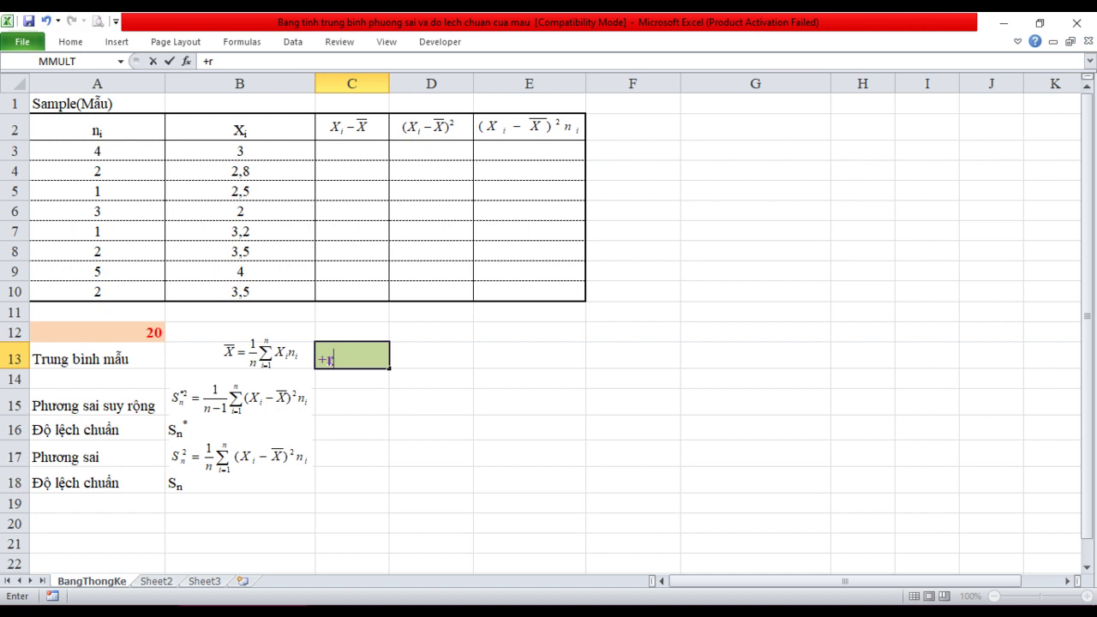
{"action": "type", "text": "ound(("}
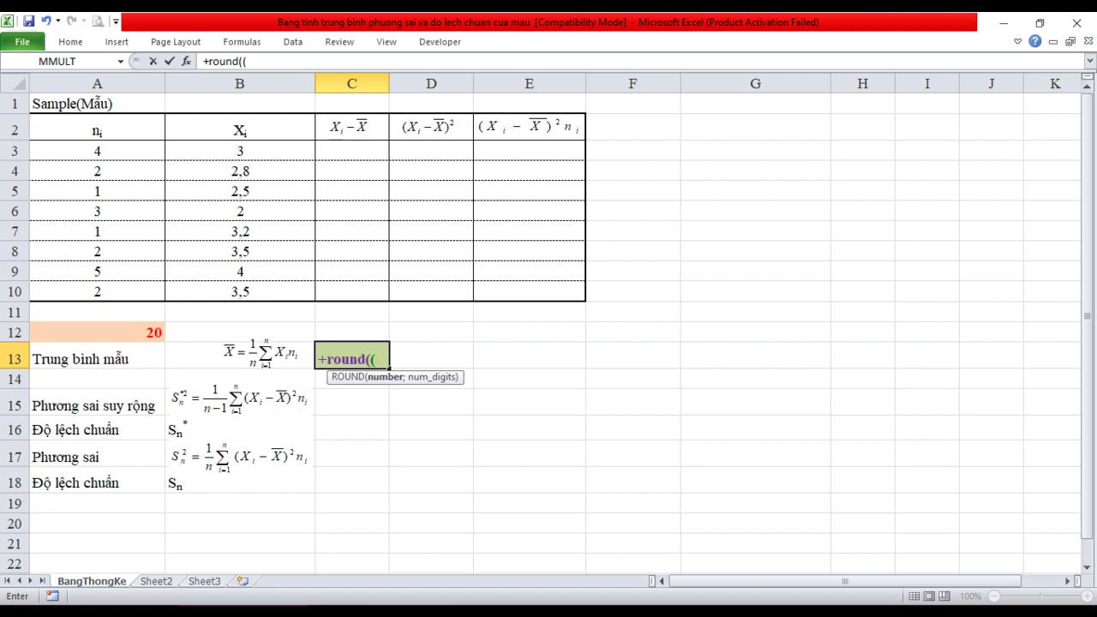
{"action": "left_click", "coordinate": [97, 151]}
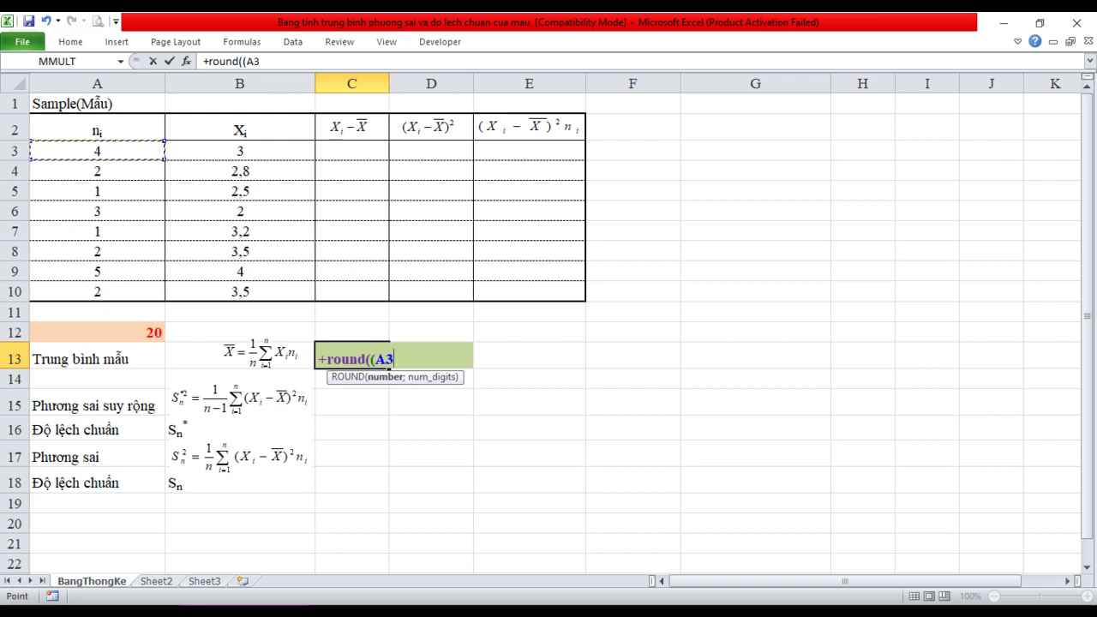
{"action": "type", "text": "*"}
{"action": "left_click", "coordinate": [240, 150]}
{"action": "type", "text": "+"}
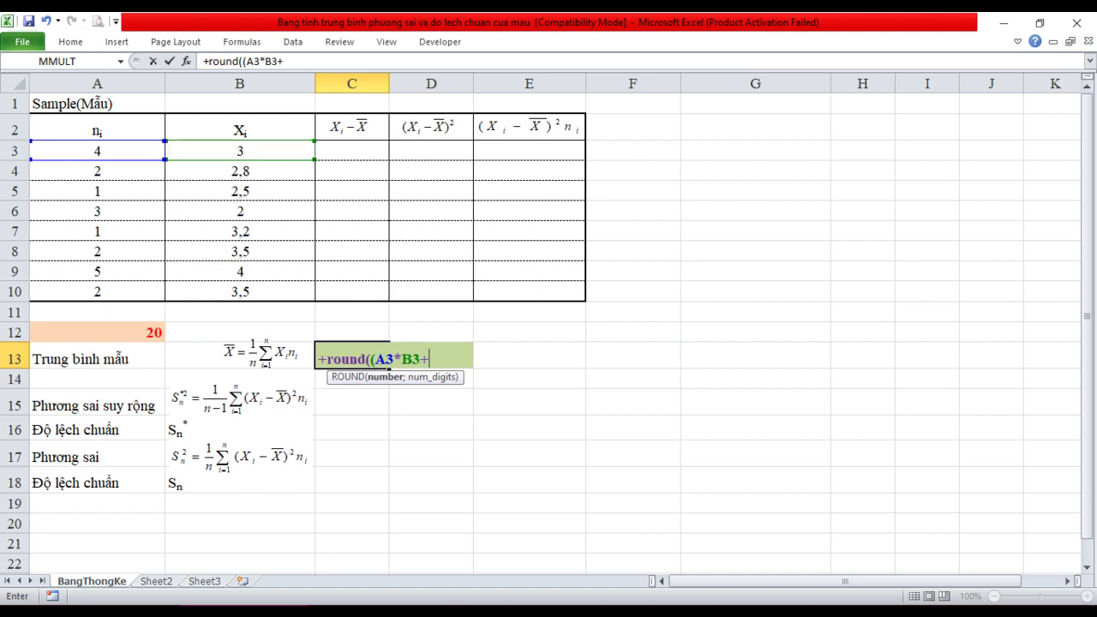
{"action": "left_click", "coordinate": [97, 171]}
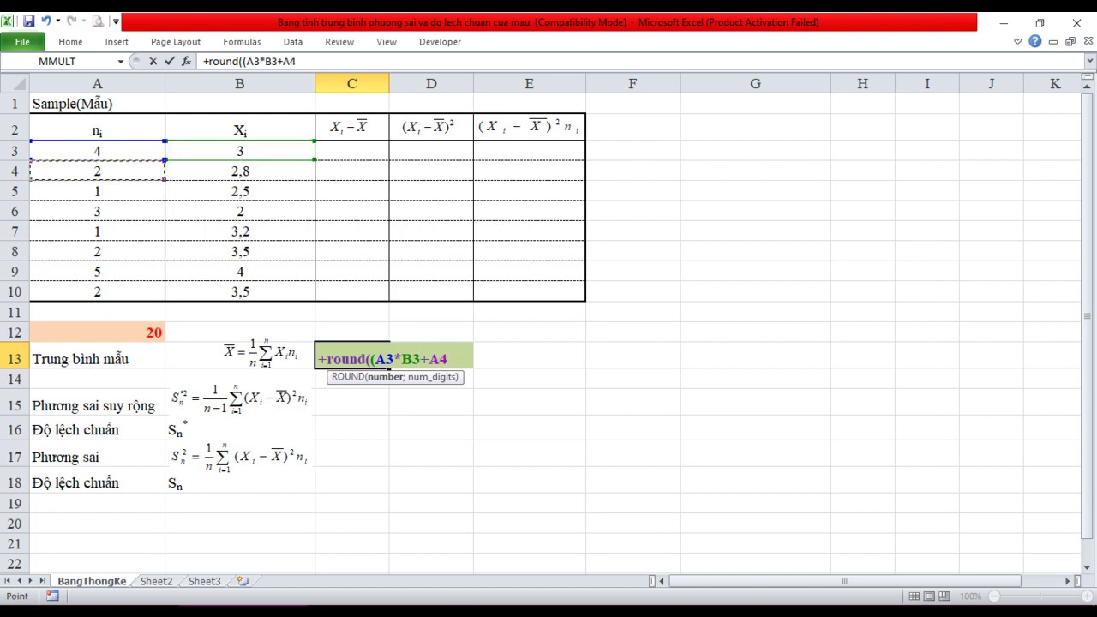
{"action": "type", "text": "*"}
{"action": "left_click", "coordinate": [240, 171]}
{"action": "type", "text": "+"}
{"action": "left_click", "coordinate": [97, 190]}
{"action": "type", "text": "*"}
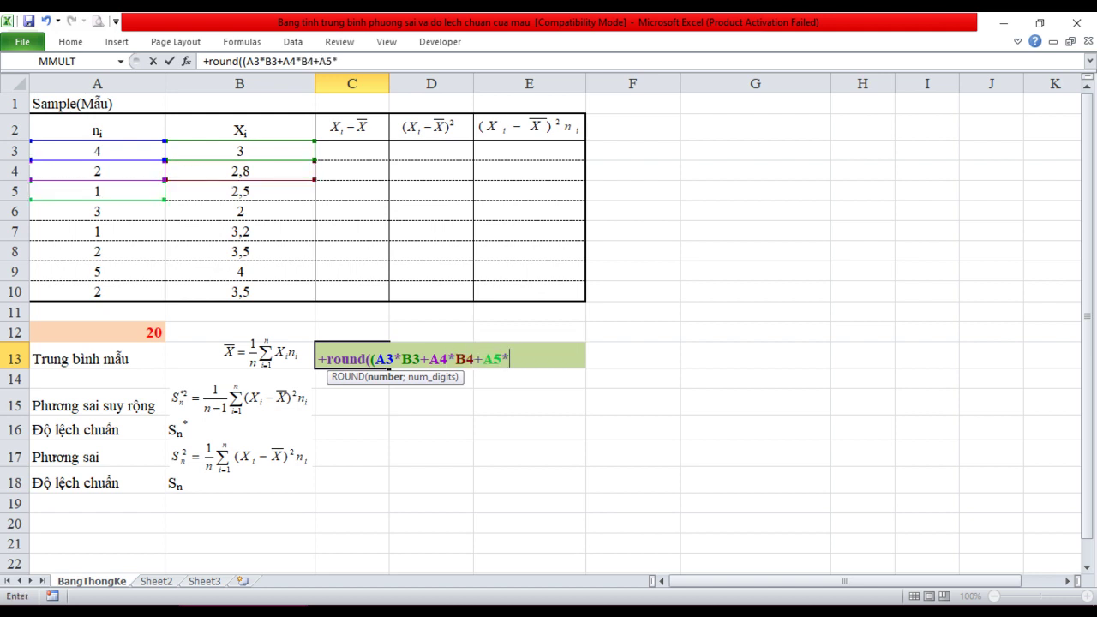
{"action": "left_click", "coordinate": [240, 190]}
{"action": "type", "text": "+"}
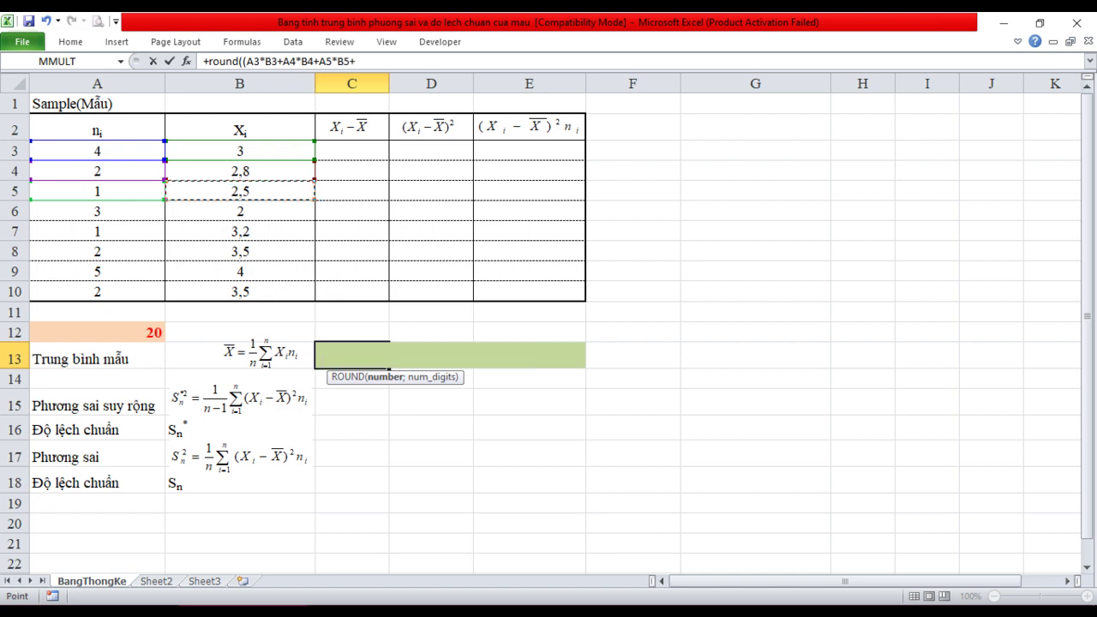
{"action": "left_click", "coordinate": [146, 211]}
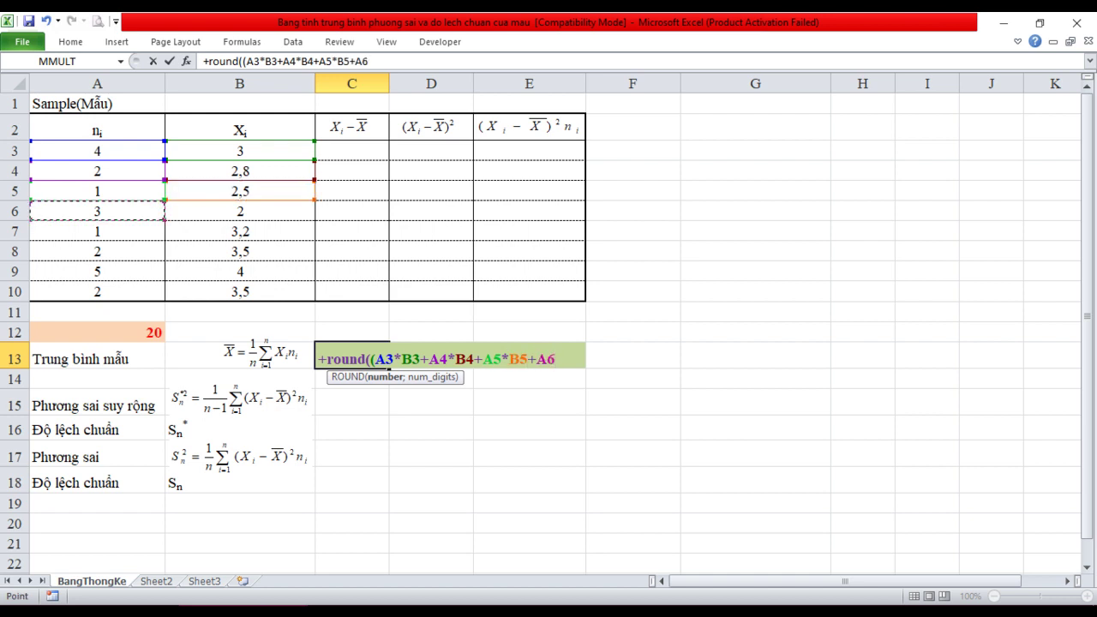
{"action": "type", "text": "*"}
{"action": "left_click", "coordinate": [240, 210]}
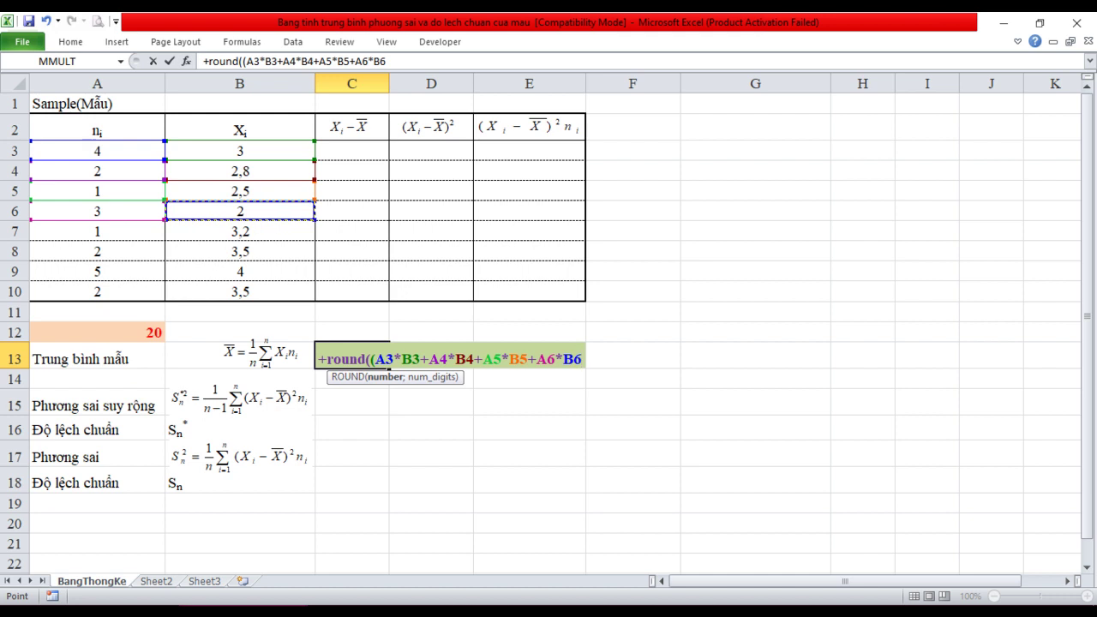
{"action": "type", "text": "+"}
Step: Add products A7*B7 through A10*B10, divide by A12 and round to 2 decimals, giving 3,17
{"action": "left_click", "coordinate": [145, 230]}
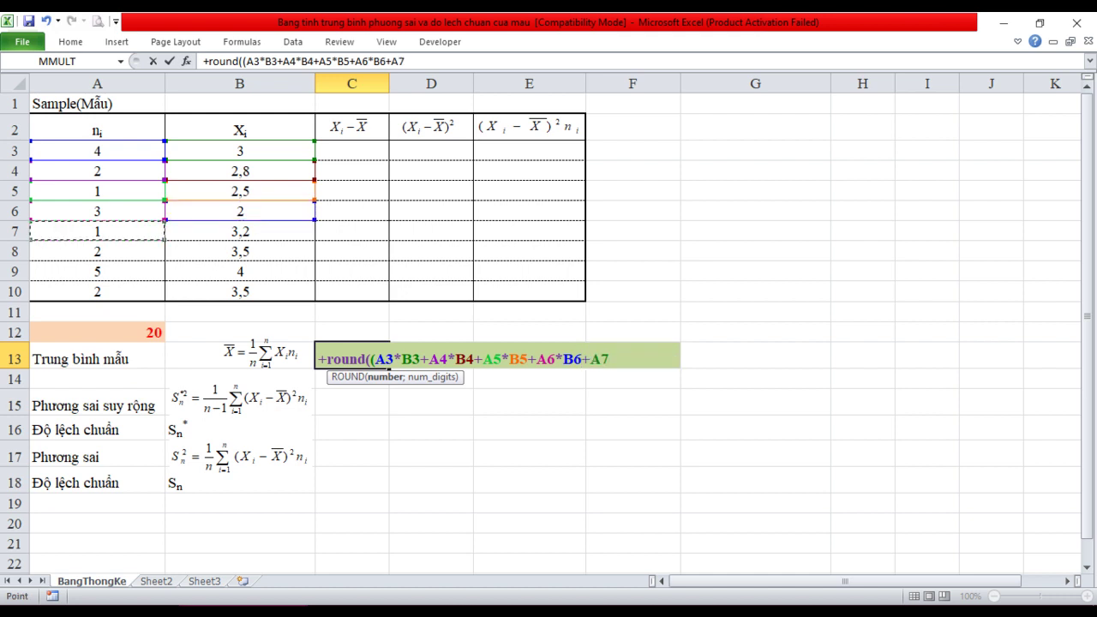
{"action": "type", "text": "*"}
{"action": "left_click", "coordinate": [240, 230]}
{"action": "type", "text": "+"}
{"action": "left_click", "coordinate": [96, 251]}
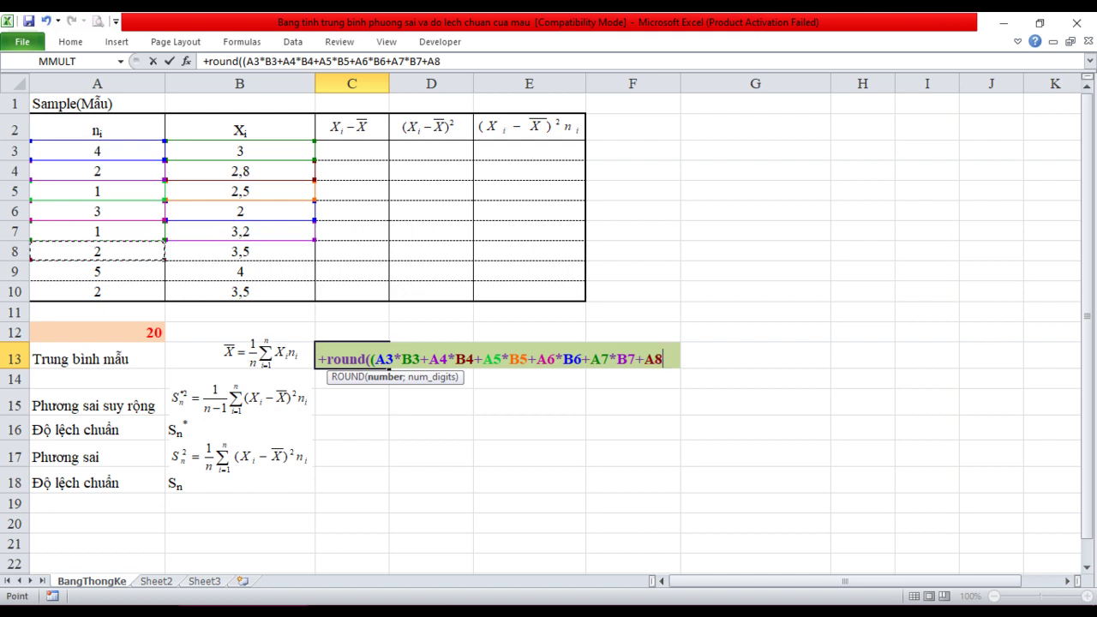
{"action": "type", "text": "*"}
{"action": "left_click", "coordinate": [240, 251]}
{"action": "type", "text": "+"}
{"action": "left_click", "coordinate": [97, 271]}
{"action": "type", "text": "*"}
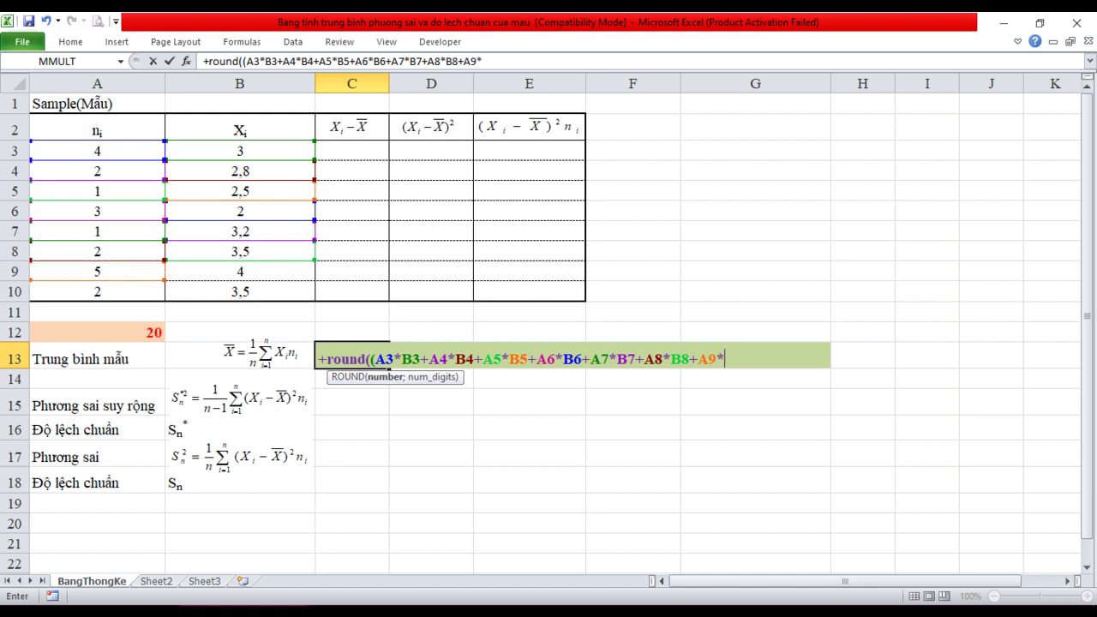
{"action": "left_click", "coordinate": [240, 271]}
{"action": "type", "text": "+"}
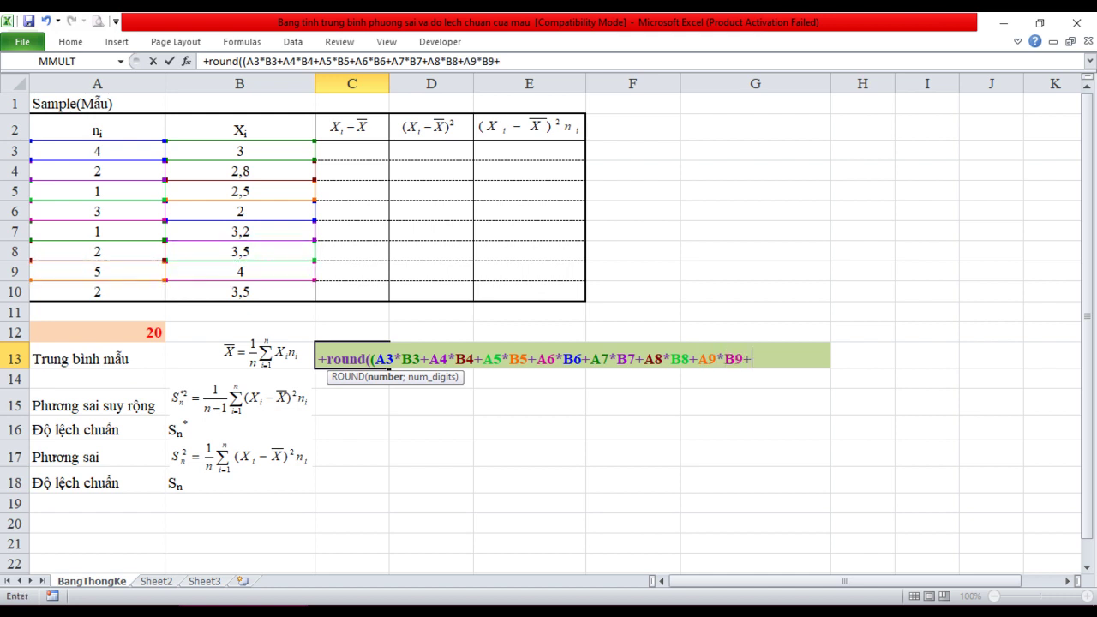
{"action": "left_click", "coordinate": [96, 291]}
{"action": "type", "text": "*"}
{"action": "left_click", "coordinate": [240, 291]}
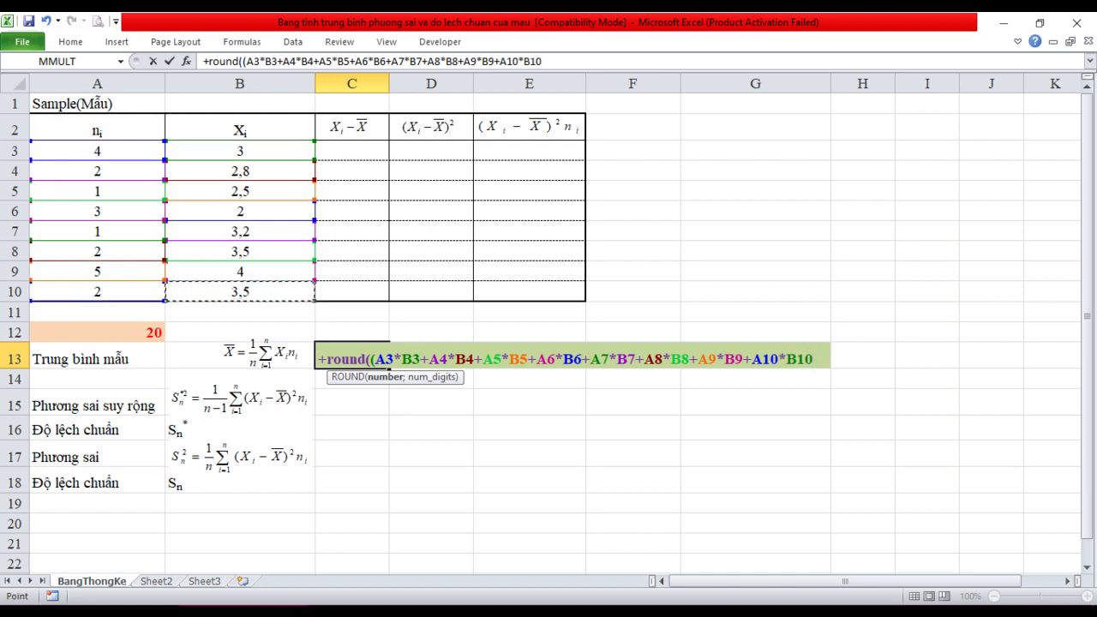
{"action": "type", "text": ")"}
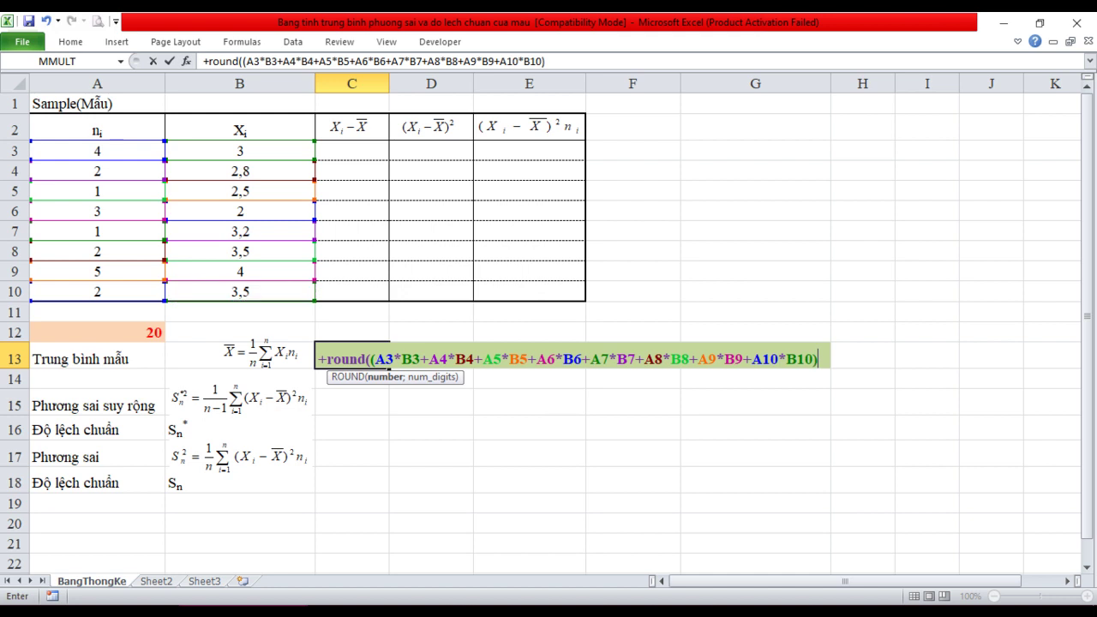
{"action": "type", "text": "/"}
{"action": "left_click", "coordinate": [96, 332]}
{"action": "type", "text": ";2"}
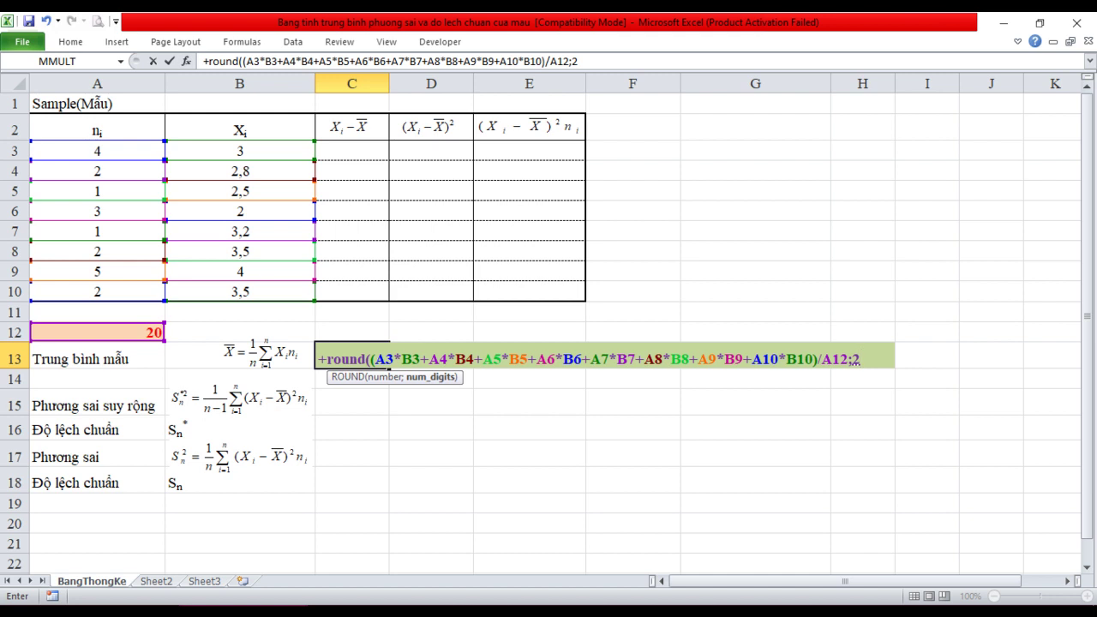
{"action": "type", "text": ")"}
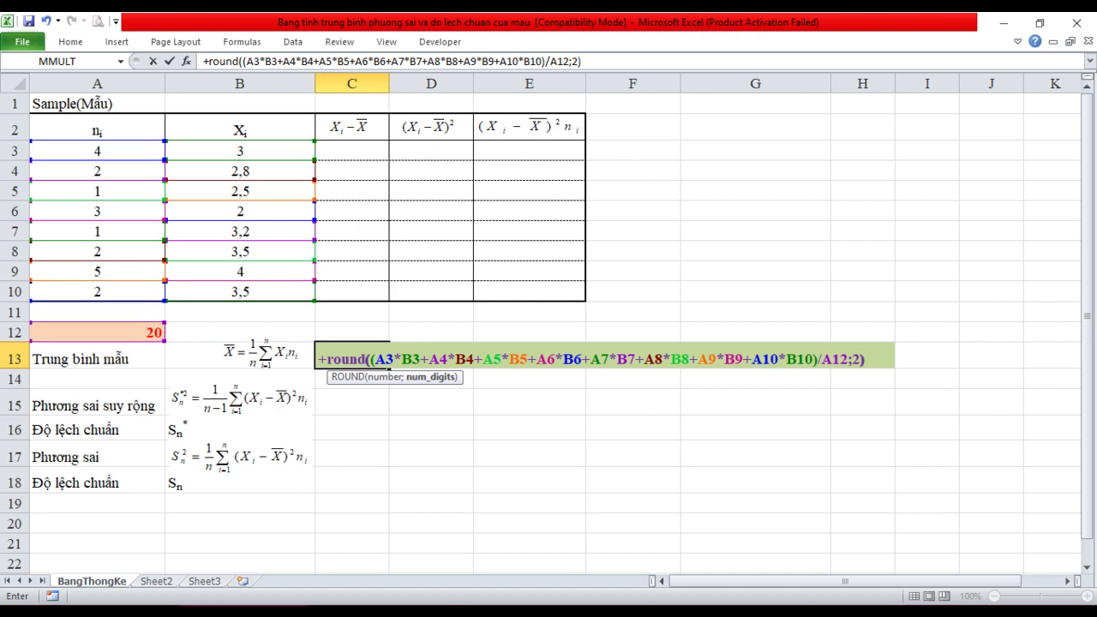
{"action": "key", "text": "Return"}
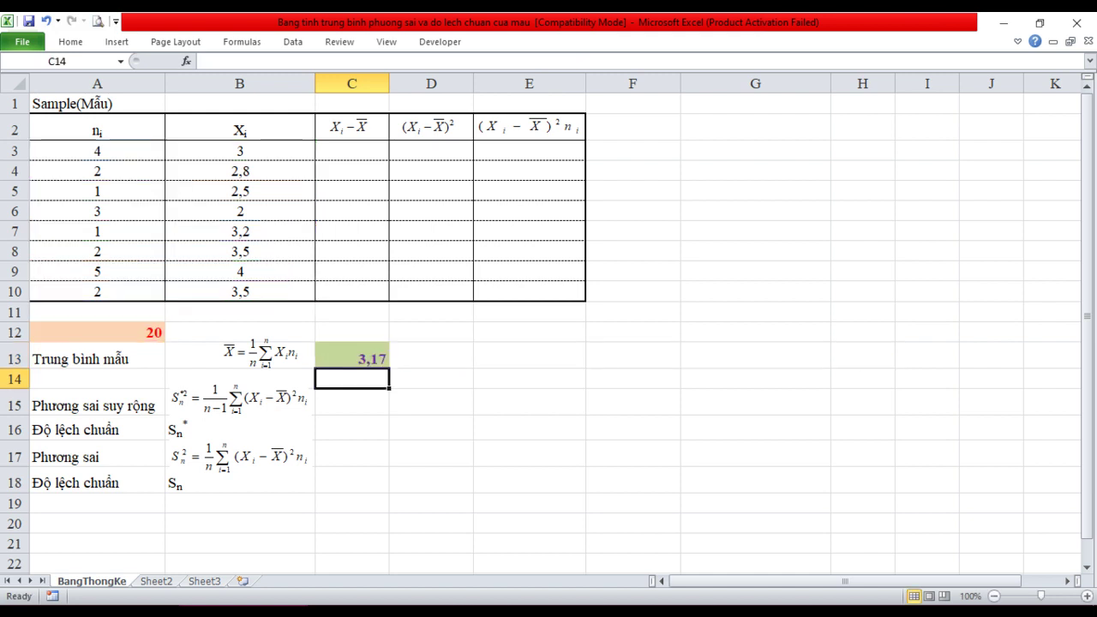
Step: Enter =+B3-$C$13 in C3 and fill it down to C10
{"action": "left_click", "coordinate": [352, 150]}
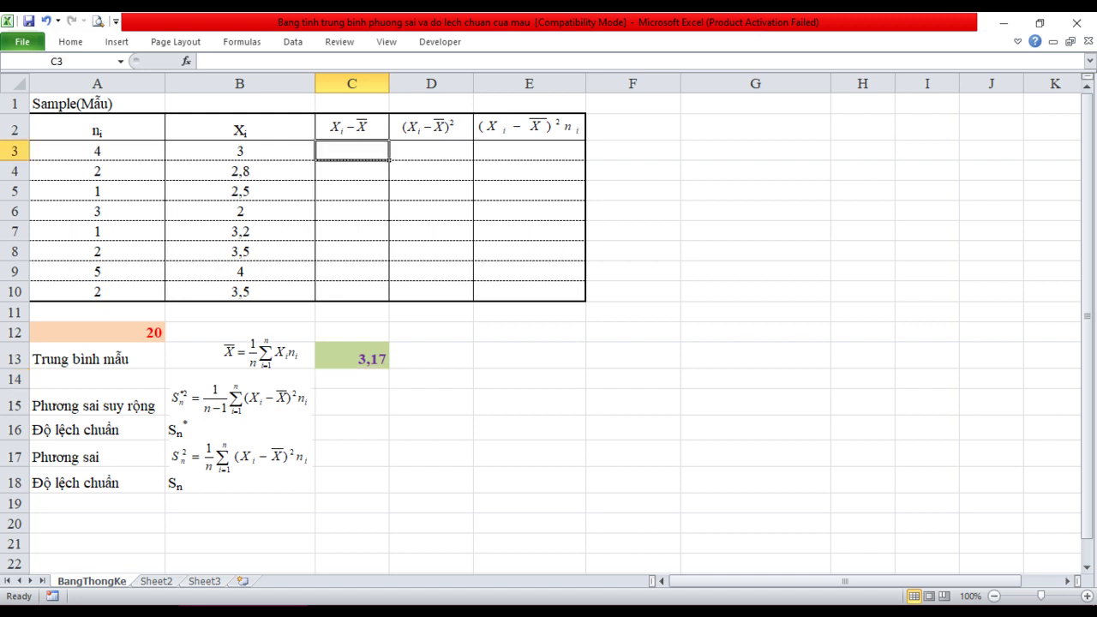
{"action": "type", "text": "+"}
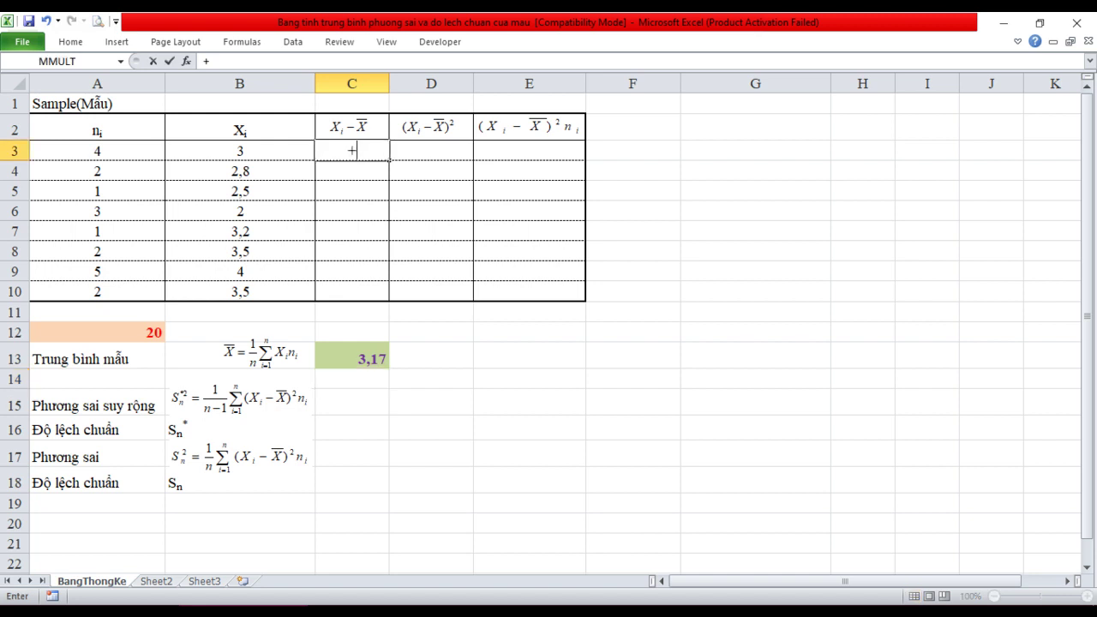
{"action": "left_click", "coordinate": [240, 150]}
{"action": "type", "text": "-"}
{"action": "left_click", "coordinate": [351, 358]}
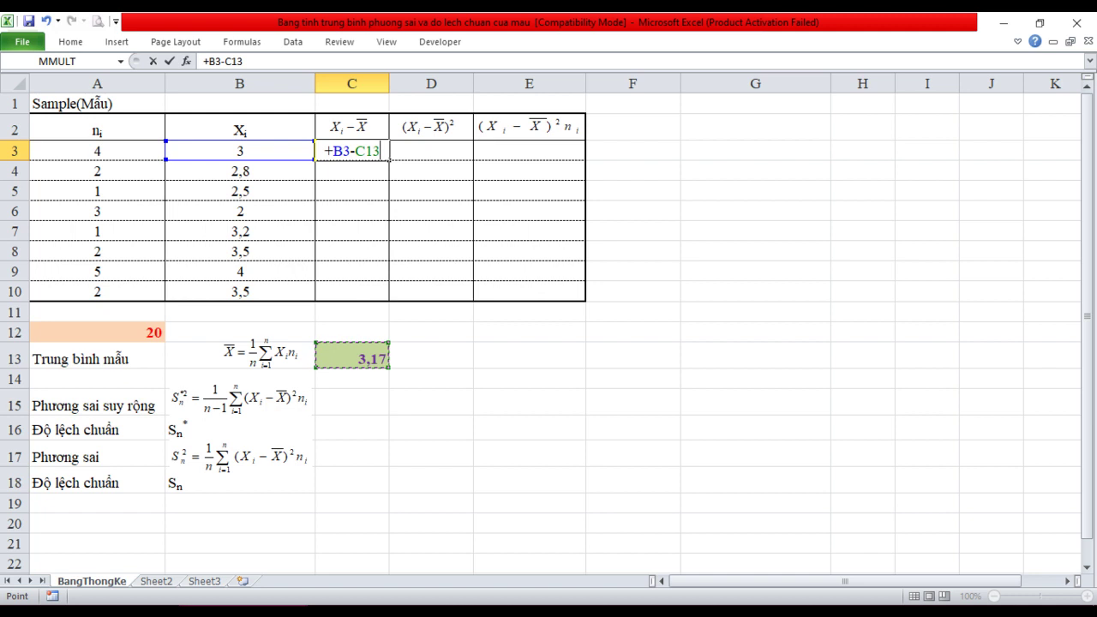
{"action": "left_click", "coordinate": [356, 150]}
{"action": "type", "text": "$"}
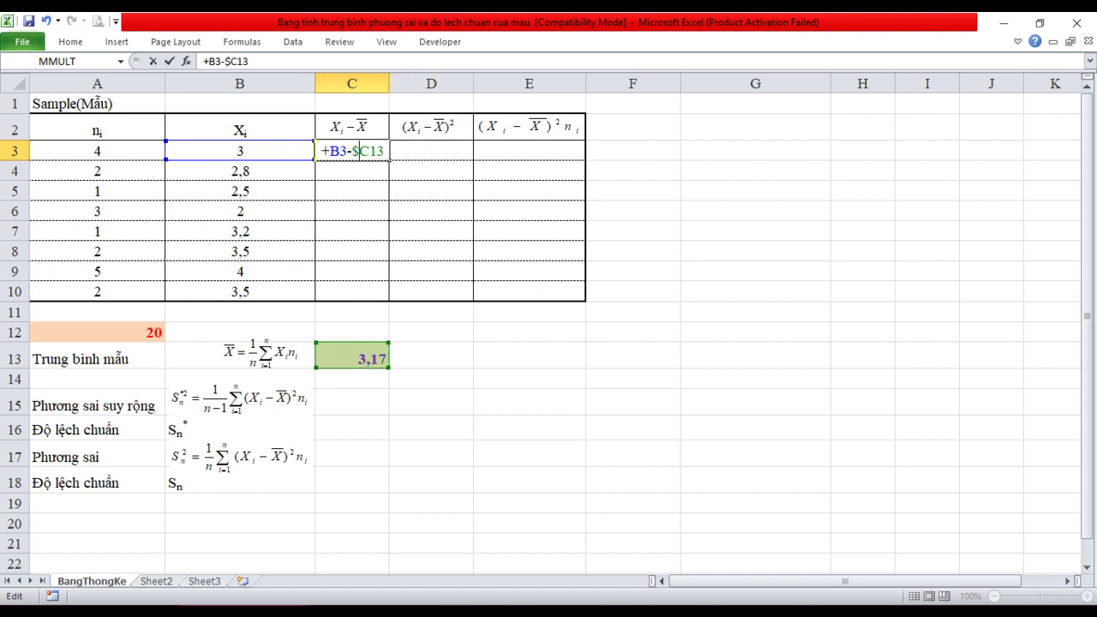
{"action": "left_click", "coordinate": [369, 151]}
{"action": "type", "text": "$"}
{"action": "key", "text": "Return"}
{"action": "key", "text": "Up"}
{"action": "left_click_drag", "start_coordinate": [389, 160], "coordinate": [388, 300]}
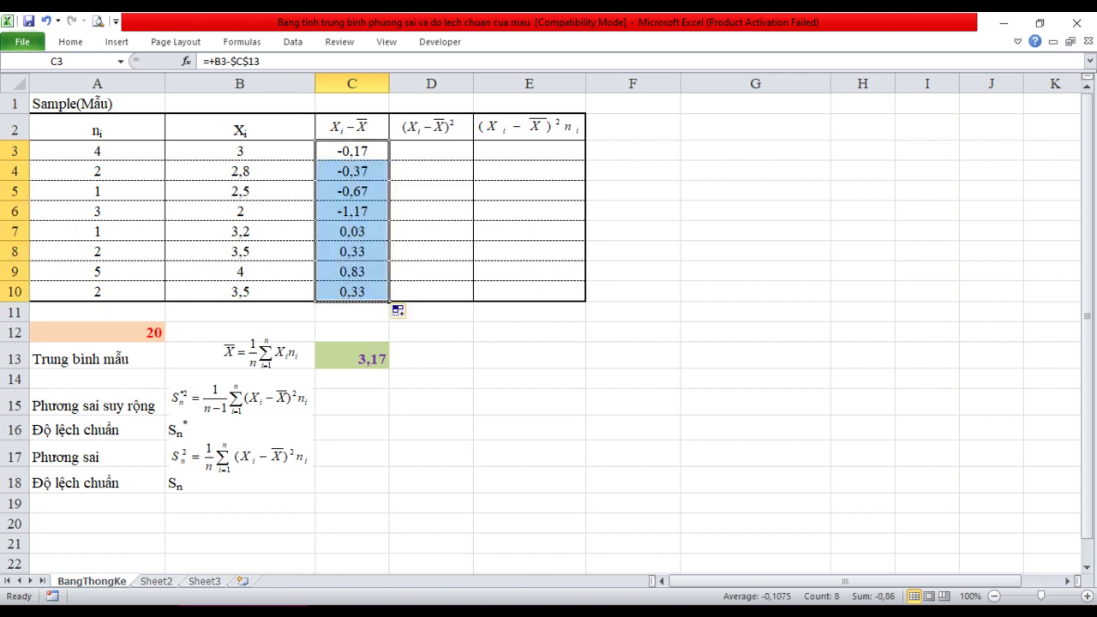
Step: Enter =+POWER(C3;2) in D3, giving 0,0289, and fill it down to D10
{"action": "left_click", "coordinate": [432, 150]}
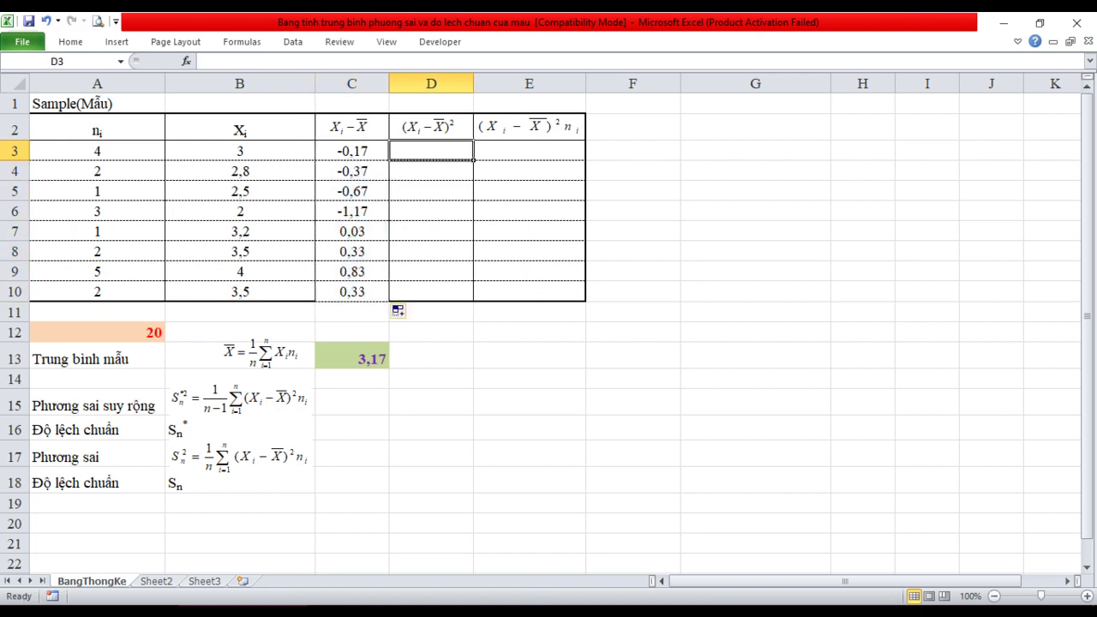
{"action": "type", "text": "+po"}
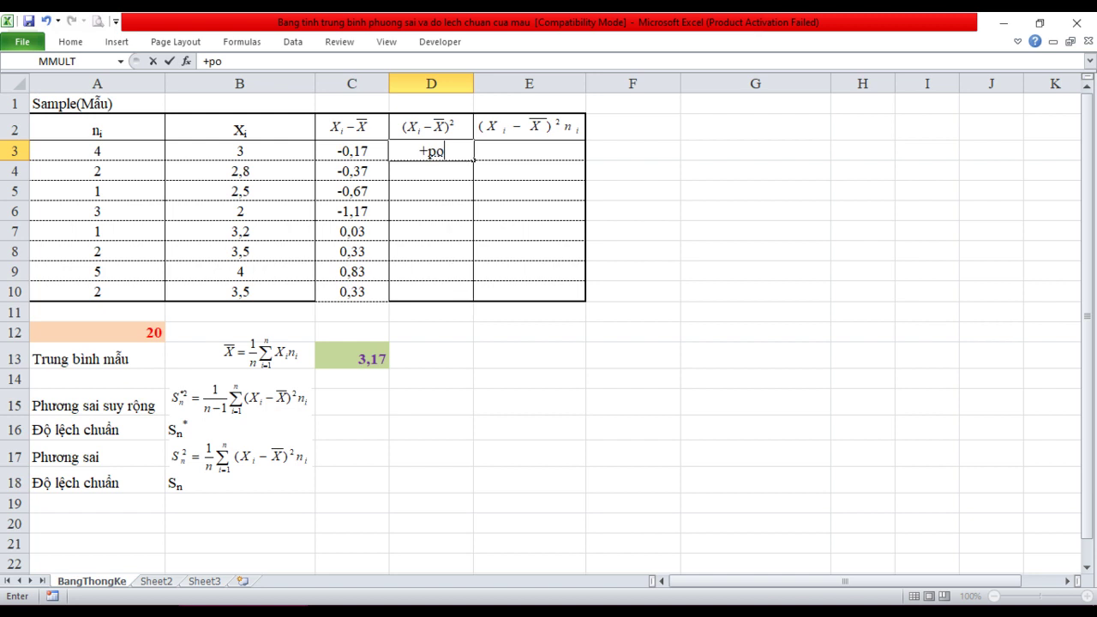
{"action": "type", "text": "wer("}
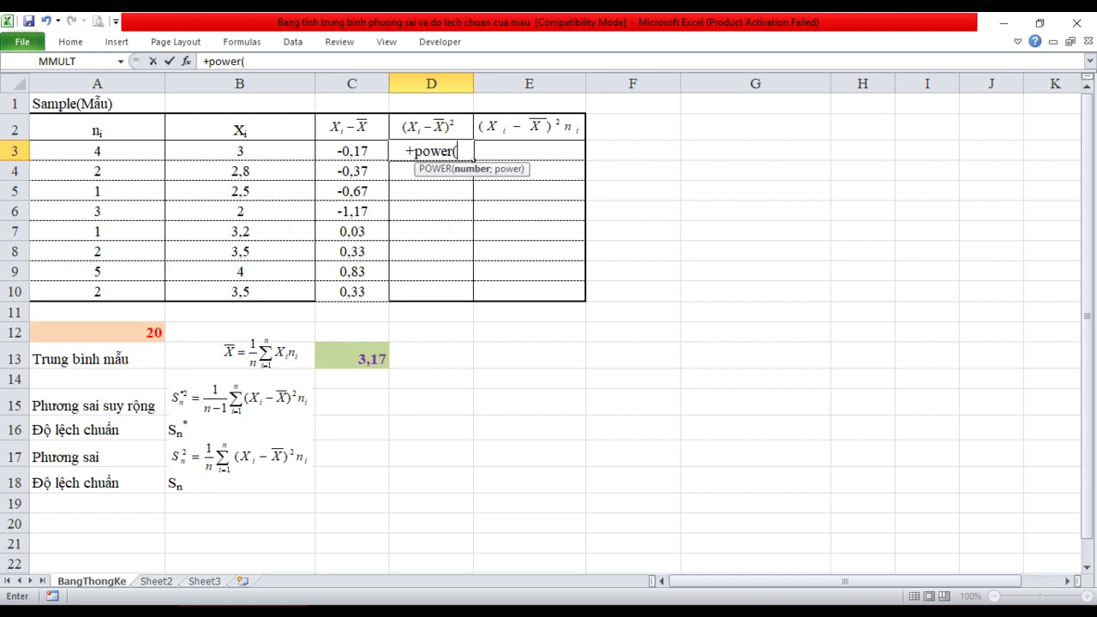
{"action": "left_click", "coordinate": [351, 151]}
{"action": "type", "text": ";2)"}
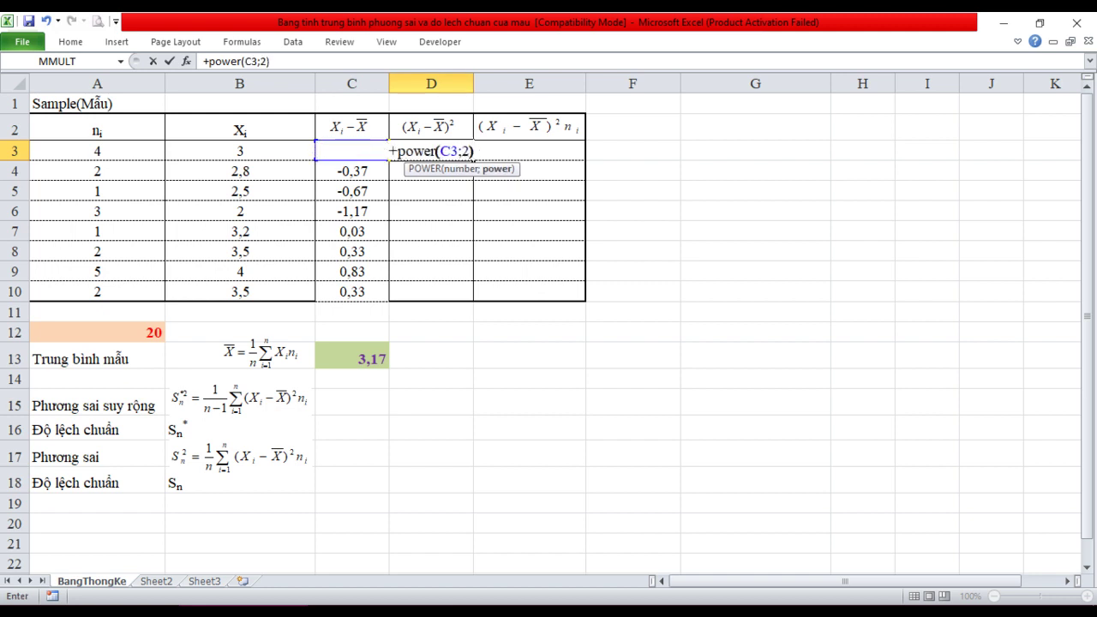
{"action": "key", "text": "Return"}
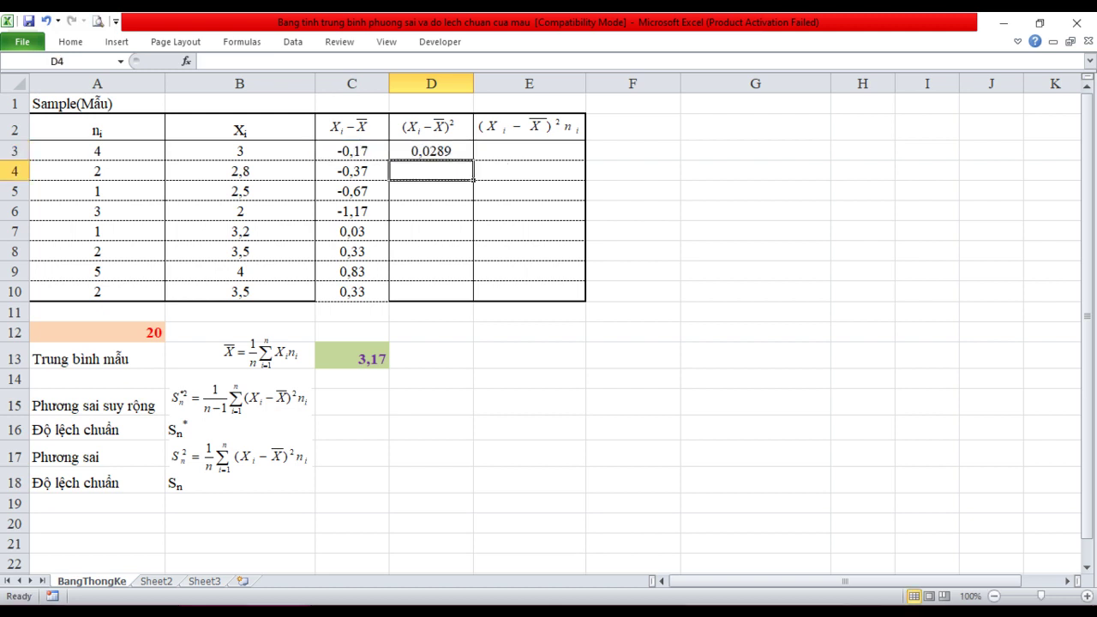
{"action": "left_click", "coordinate": [432, 151]}
{"action": "left_click_drag", "start_coordinate": [474, 161], "coordinate": [474, 300]}
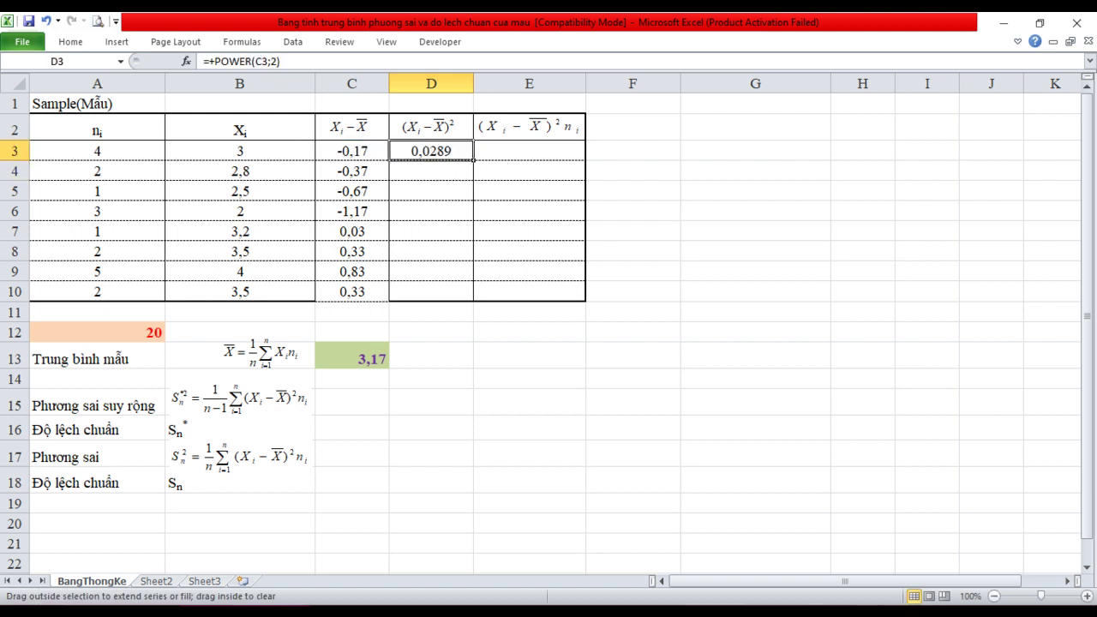
Step: Enter =+D3*A3 in E3 and fill it down to E10 for the weighted squared deviations
{"action": "left_click", "coordinate": [529, 151]}
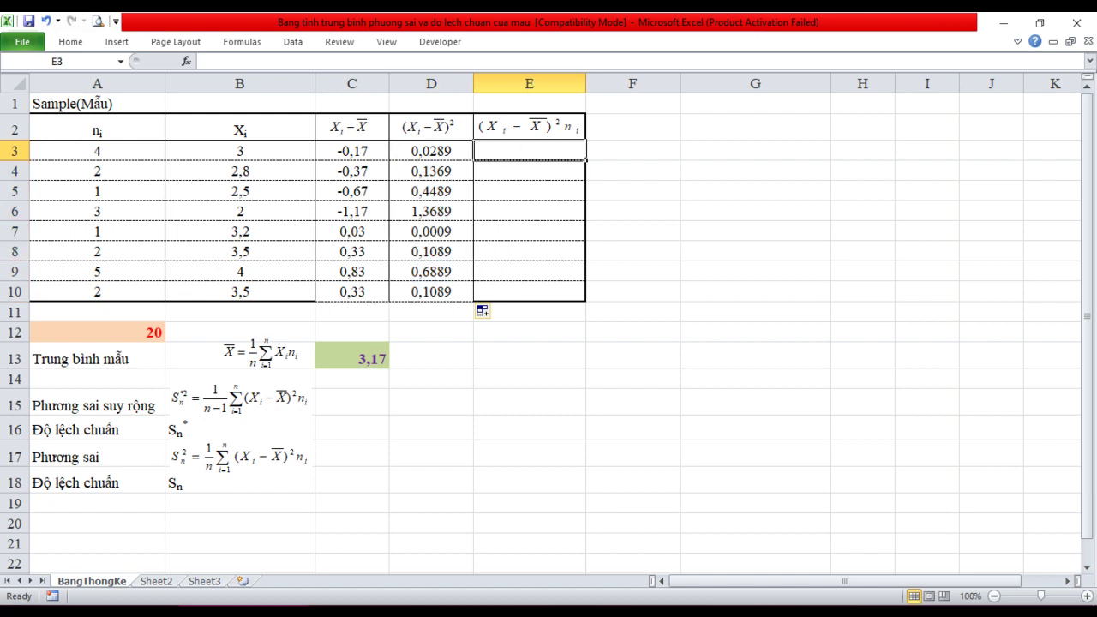
{"action": "type", "text": "+"}
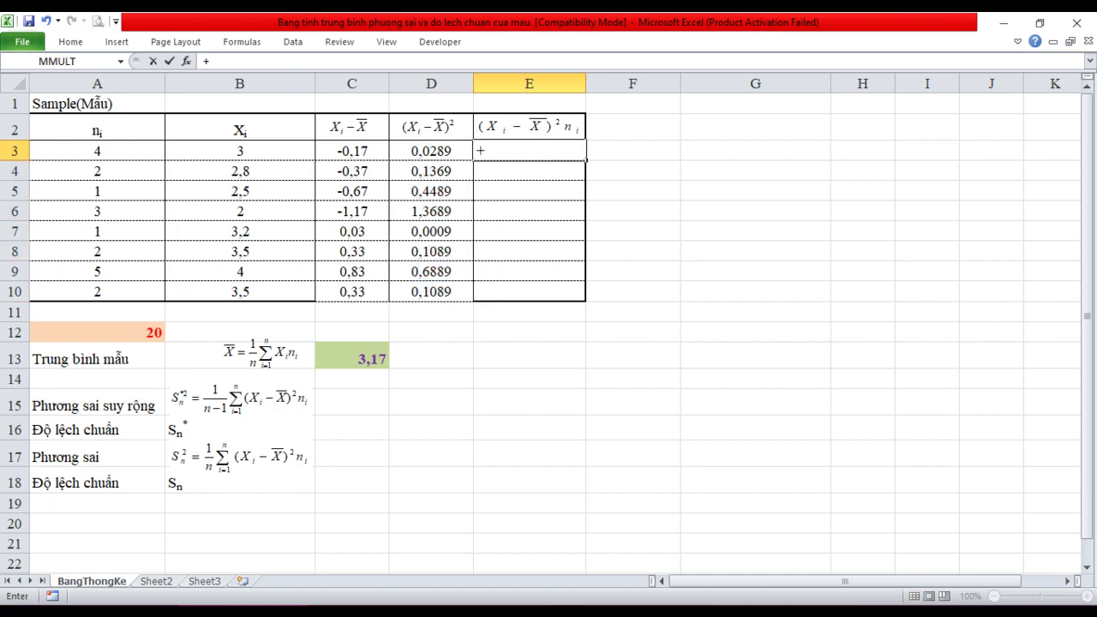
{"action": "key", "text": "Left"}
{"action": "type", "text": "*"}
{"action": "key", "text": "Left"}
{"action": "key", "text": "Left"}
{"action": "key", "text": "Left"}
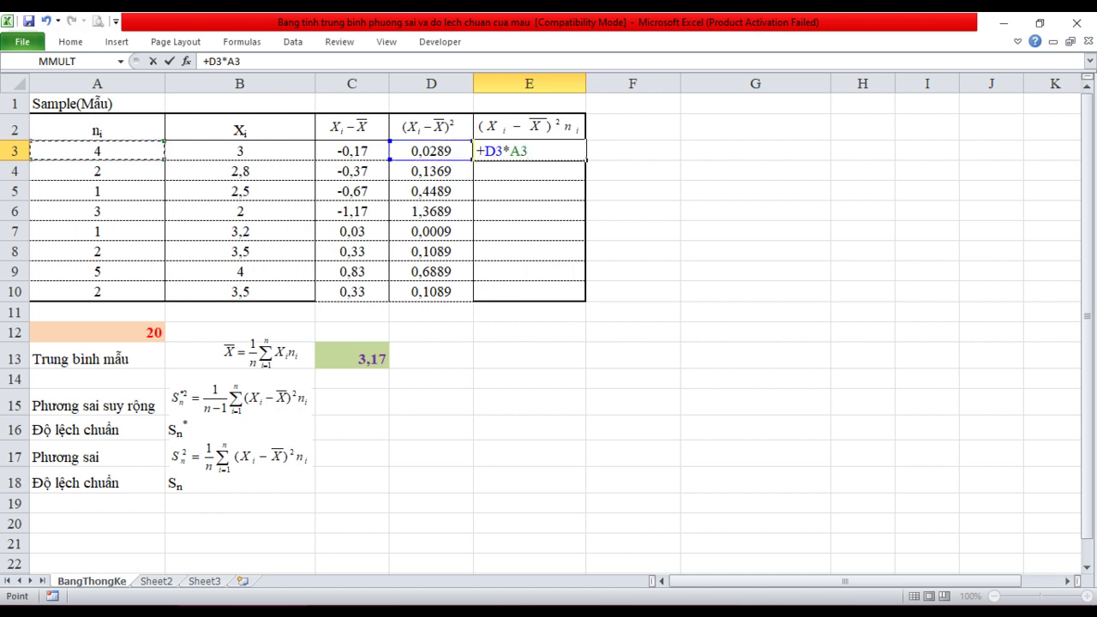
{"action": "key", "text": "Return"}
{"action": "left_click", "coordinate": [529, 151]}
{"action": "left_click_drag", "start_coordinate": [586, 159], "coordinate": [586, 300]}
{"action": "left_click", "coordinate": [351, 401]}
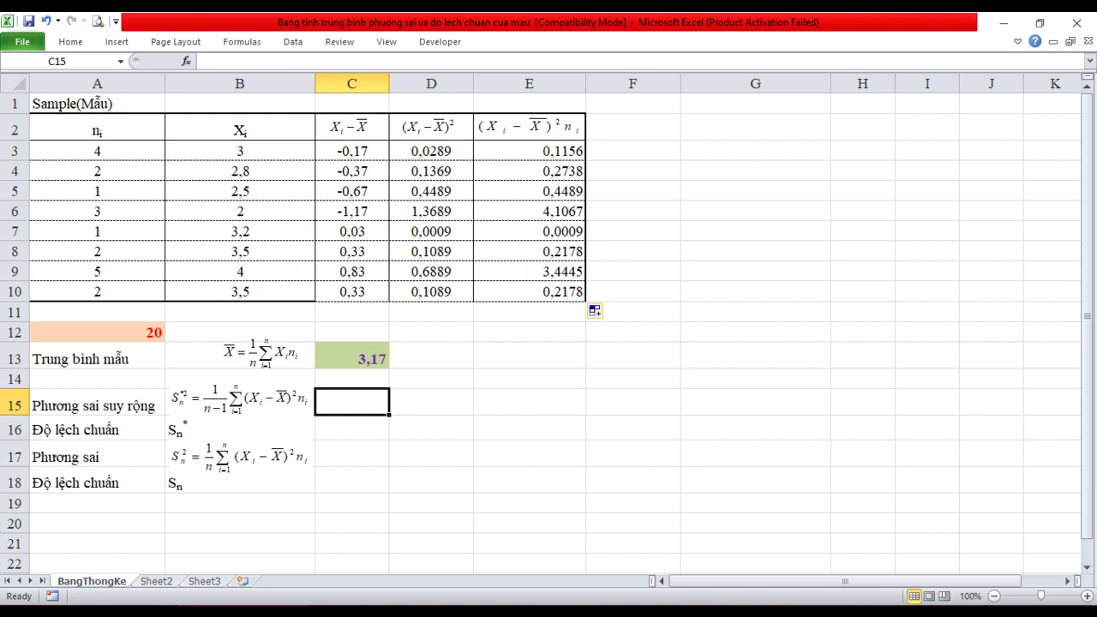
Step: Enter =+SUM(E3:E10)/(A12-1) in C15, giving the adjusted variance 0,4645263
{"action": "type", "text": "+"}
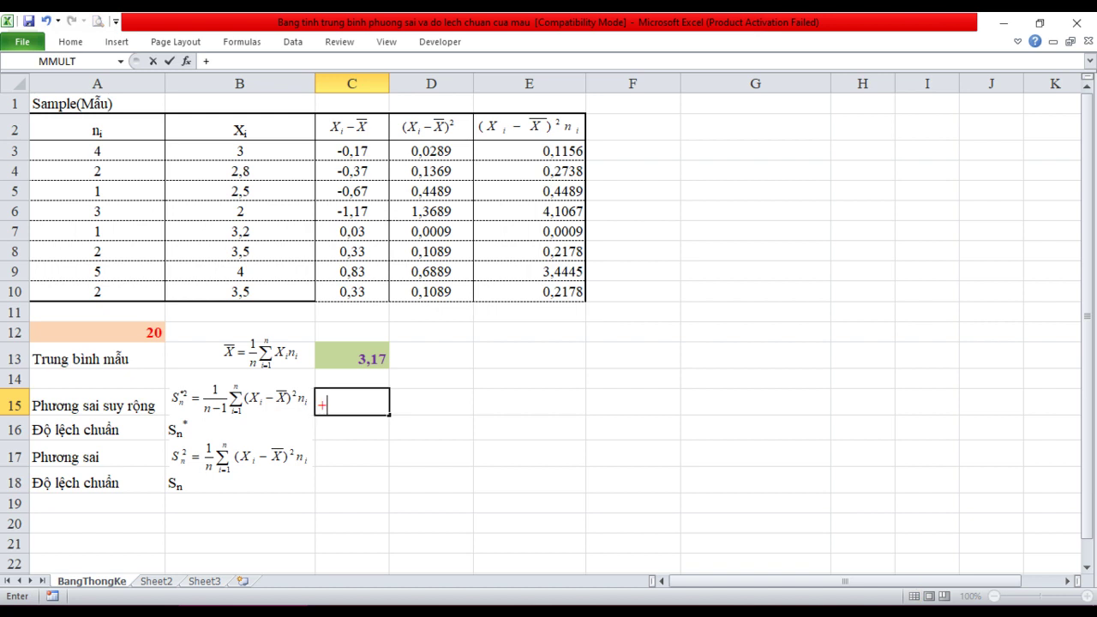
{"action": "type", "text": "sum("}
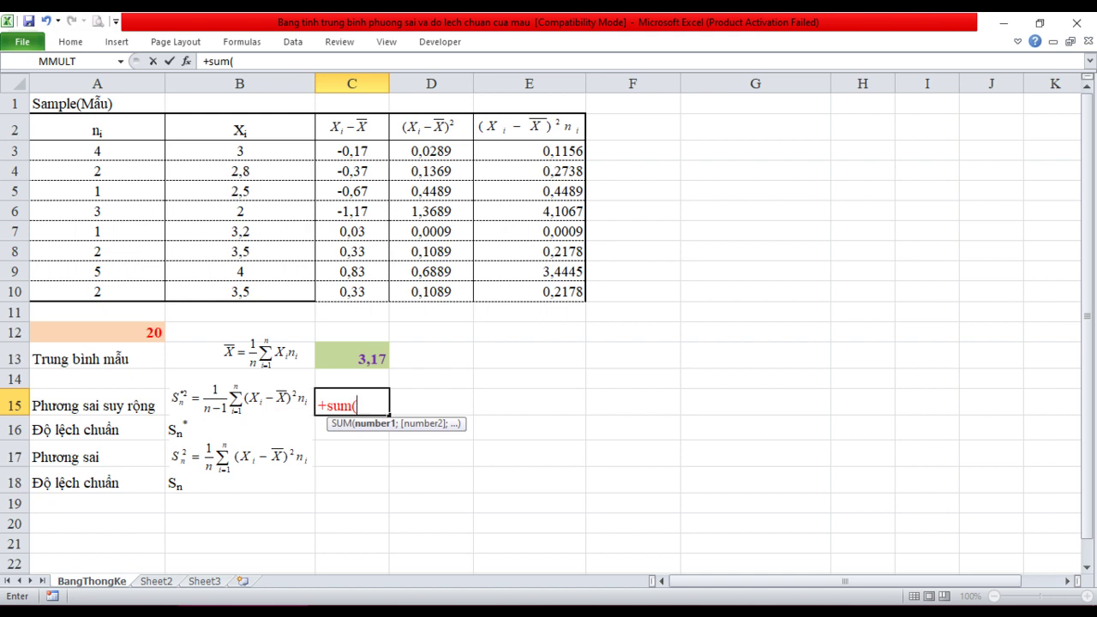
{"action": "left_click_drag", "start_coordinate": [549, 150], "coordinate": [548, 292]}
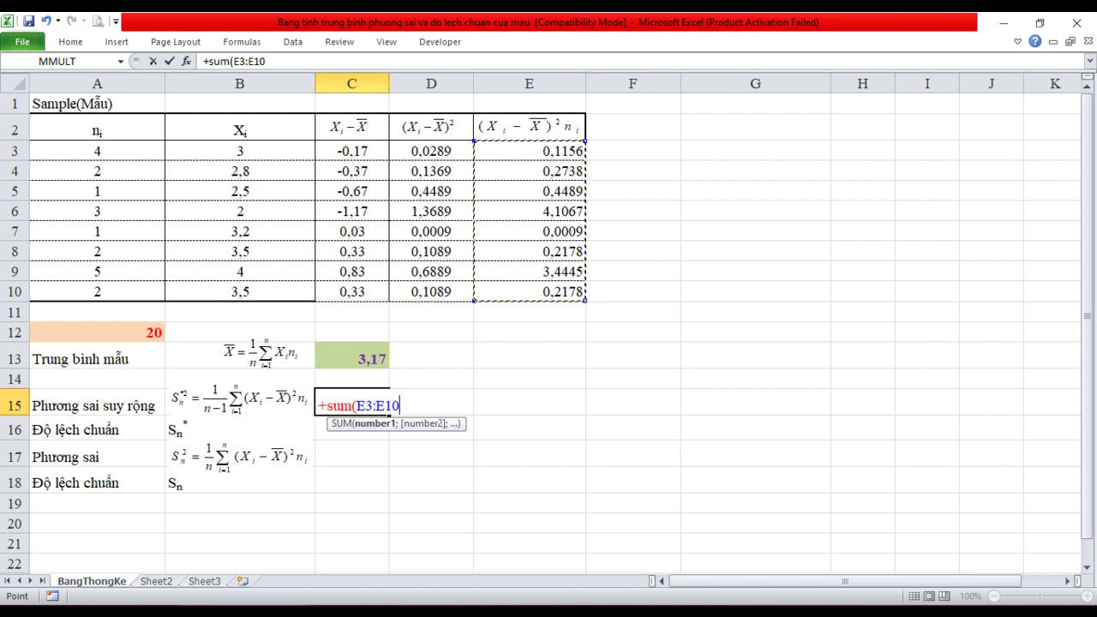
{"action": "type", "text": ")"}
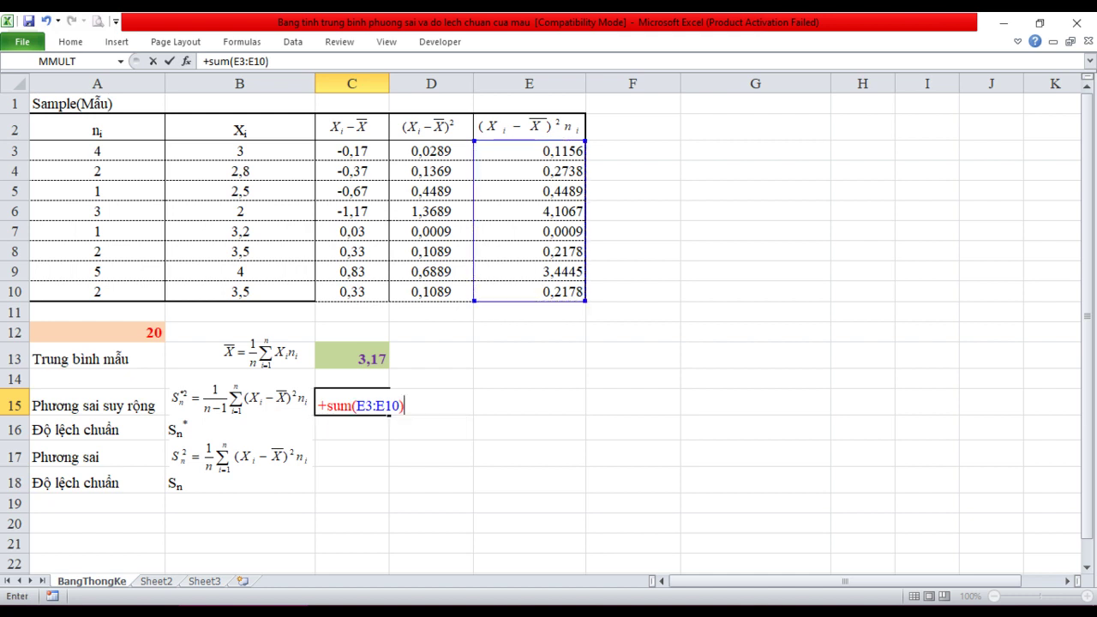
{"action": "type", "text": "/"}
{"action": "type", "text": "("}
{"action": "left_click", "coordinate": [97, 331]}
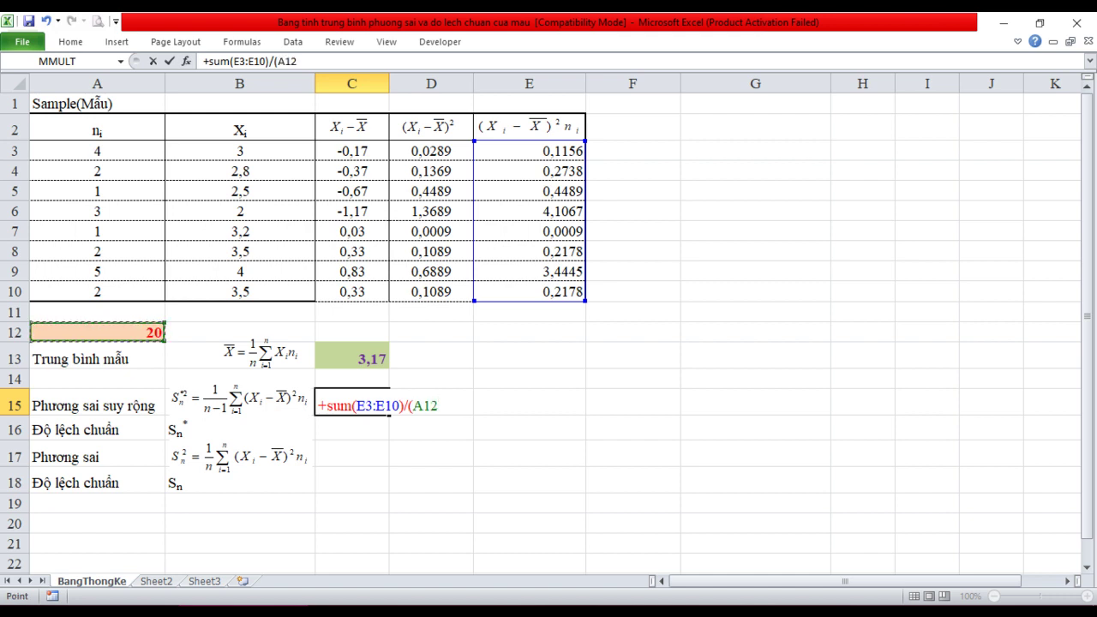
{"action": "type", "text": "-1"}
{"action": "type", "text": ")"}
{"action": "key", "text": "Return"}
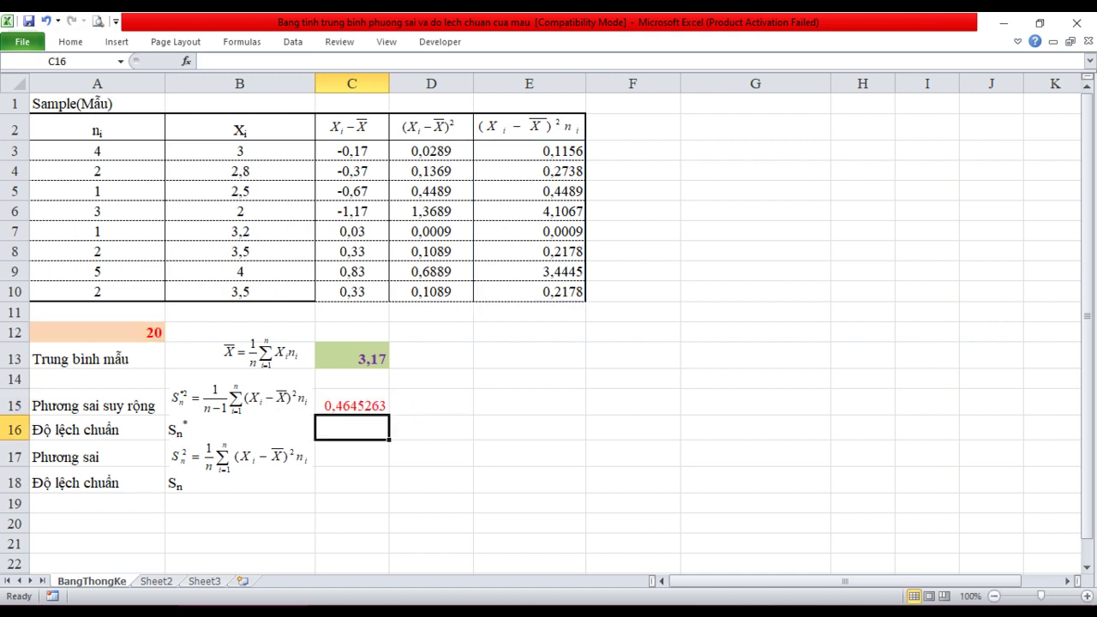
{"action": "type", "text": "+sqr"}
Step: Enter =+SQRT(C15) in C16, giving the adjusted standard deviation 0,681562
{"action": "type", "text": "t"}
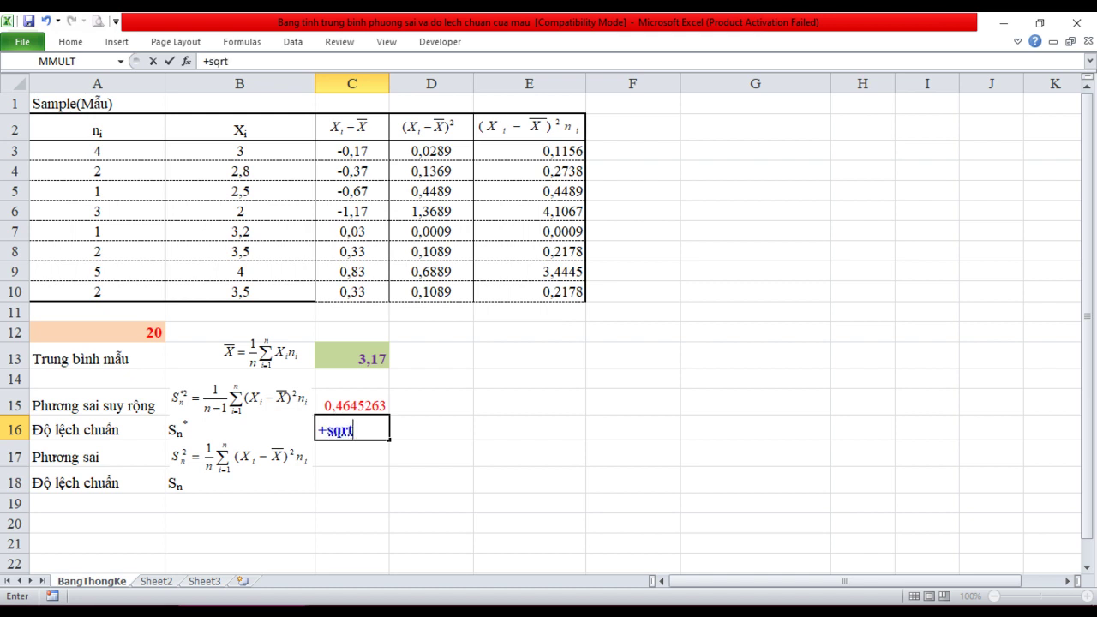
{"action": "type", "text": "("}
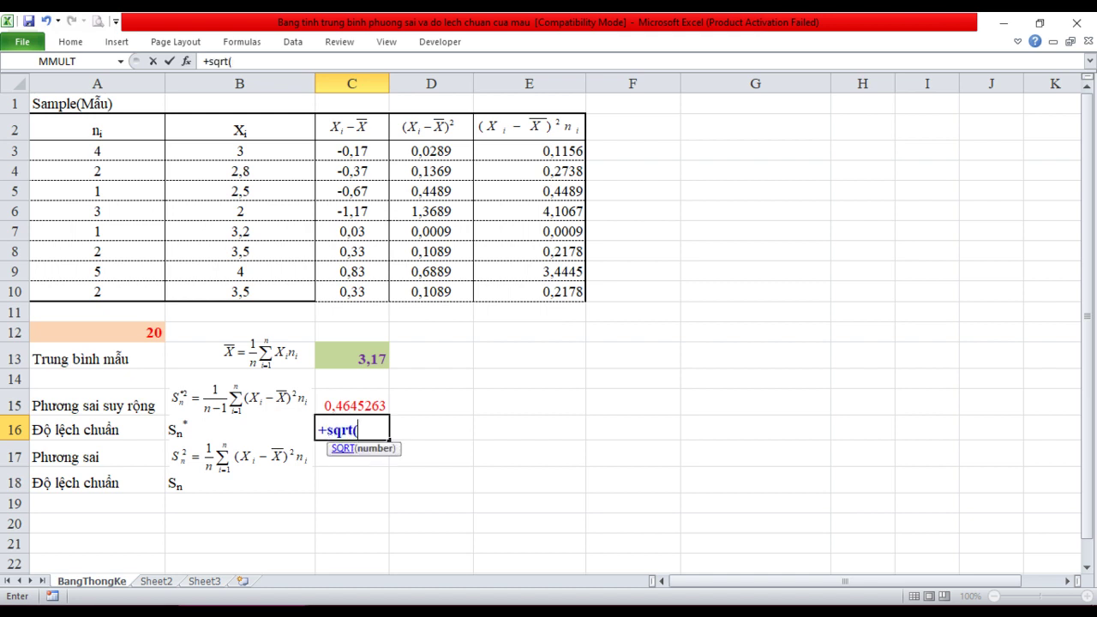
{"action": "left_click", "coordinate": [351, 405]}
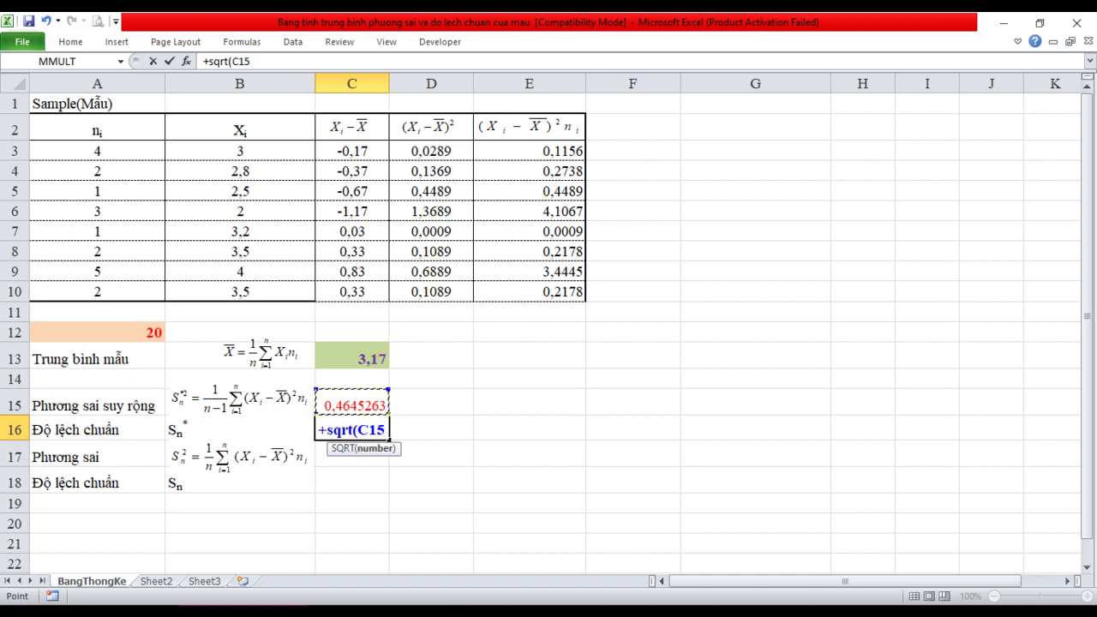
{"action": "type", "text": ")"}
{"action": "key", "text": "Return"}
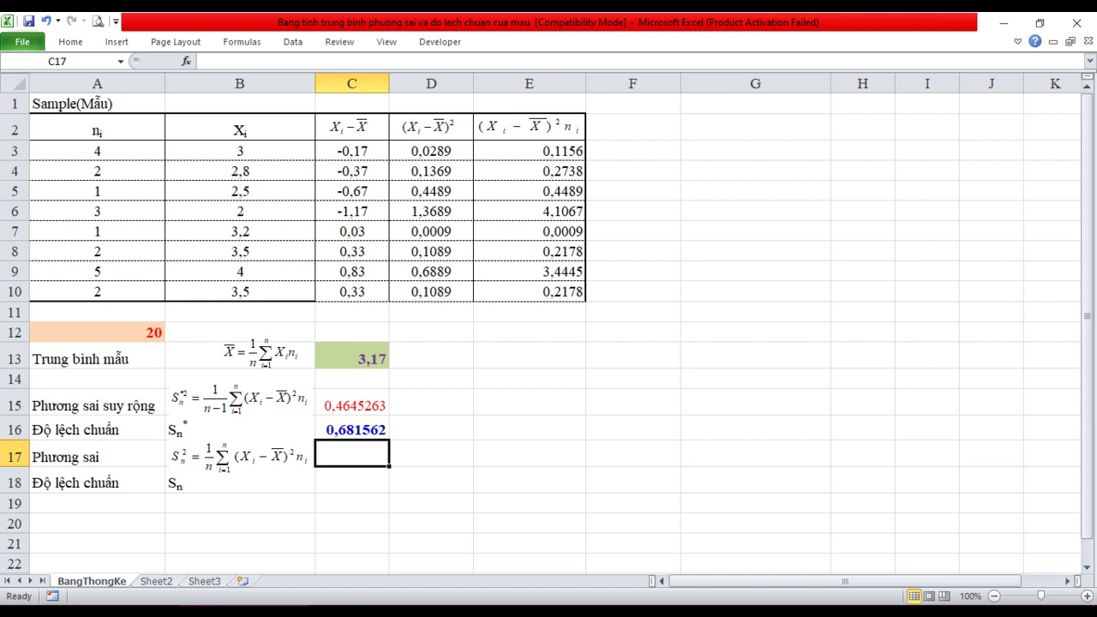
Step: Enter =+SUM(E3:E10)/A12 in C17, giving the sample variance 0,4413
{"action": "type", "text": "+s"}
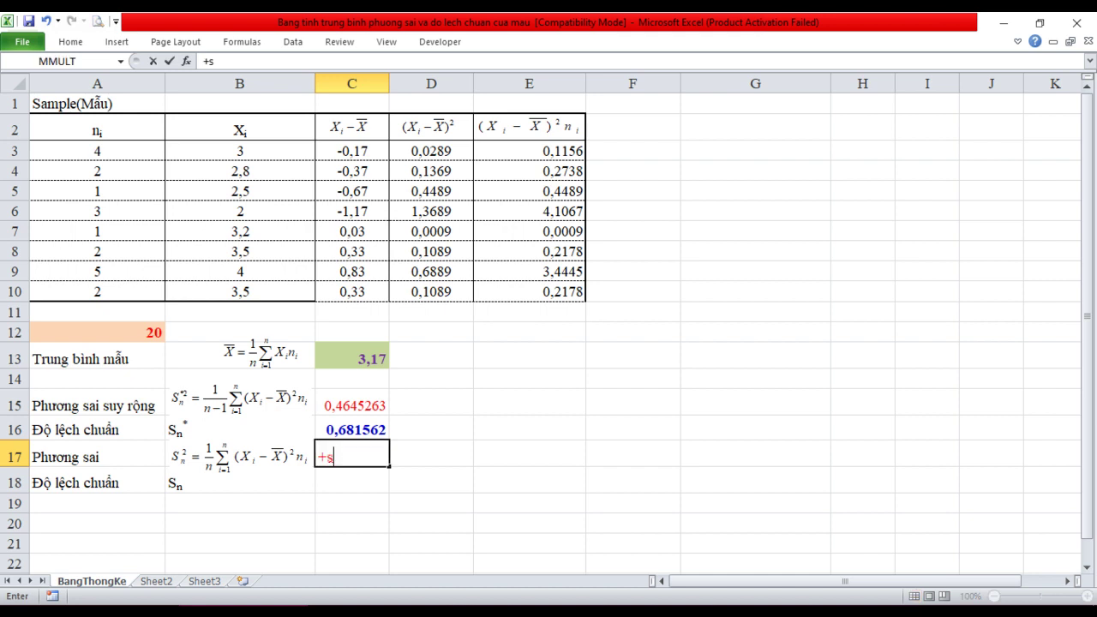
{"action": "type", "text": "um"}
{"action": "type", "text": "("}
{"action": "left_click_drag", "start_coordinate": [480, 151], "coordinate": [574, 292]}
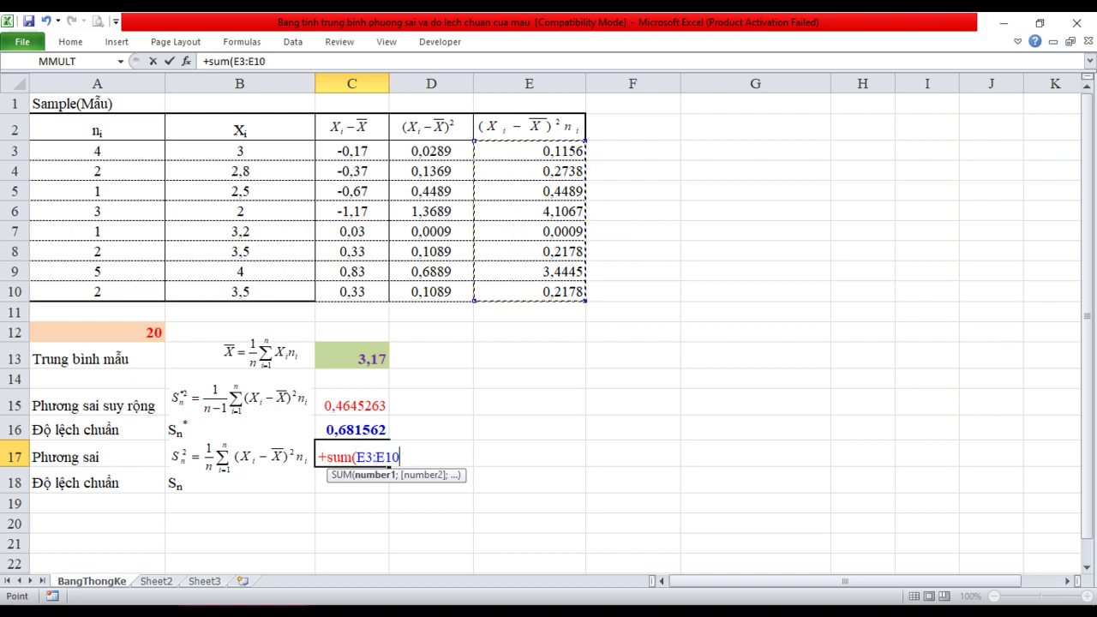
{"action": "type", "text": ")"}
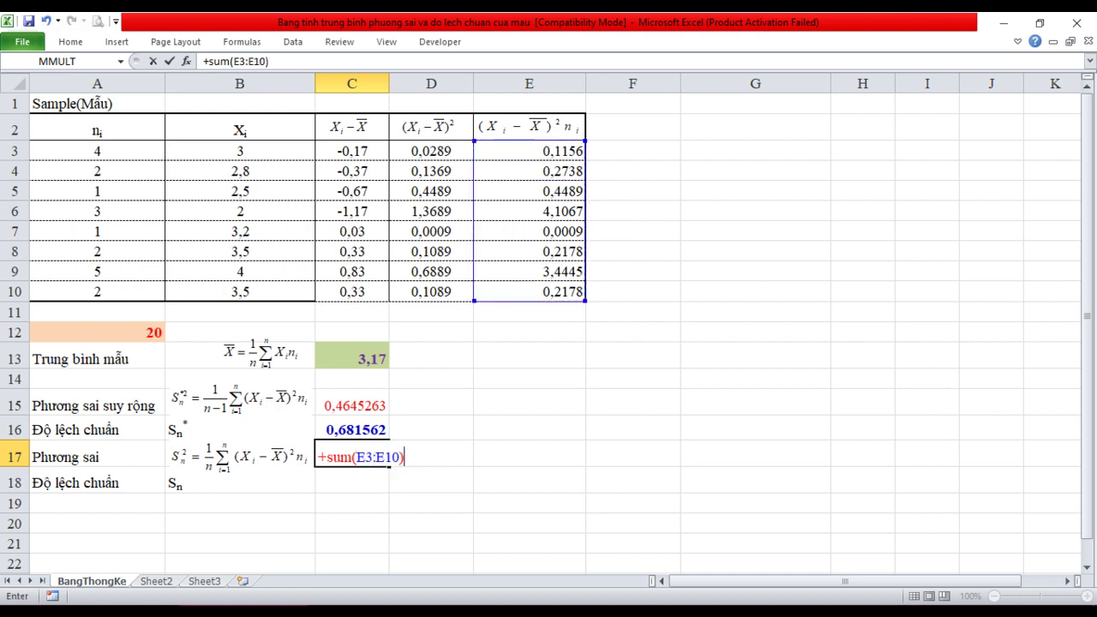
{"action": "type", "text": "/"}
{"action": "left_click", "coordinate": [97, 332]}
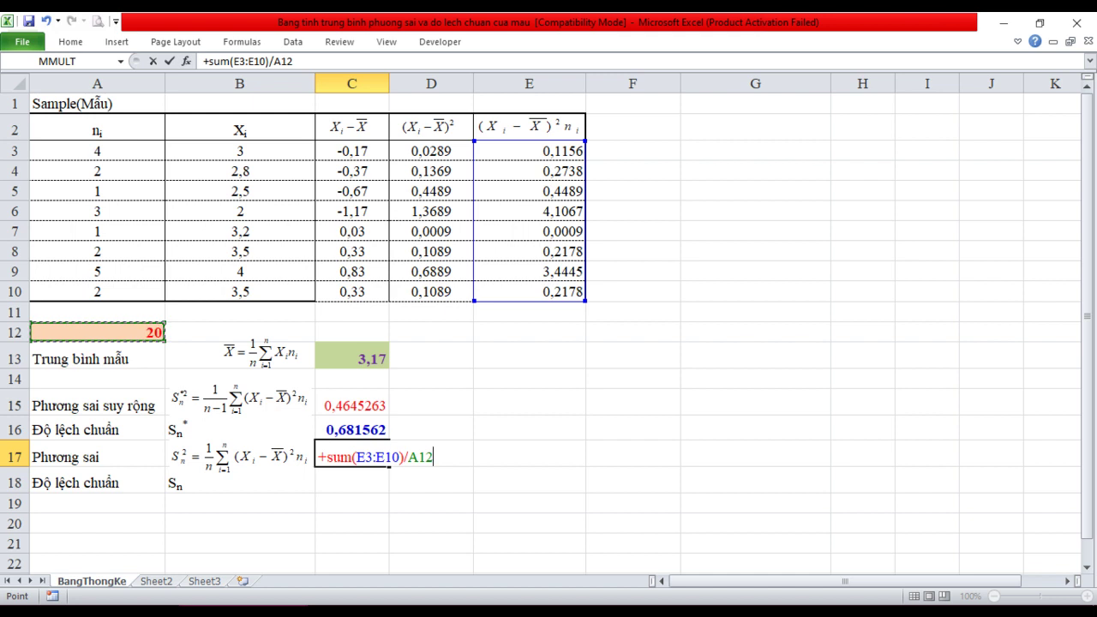
{"action": "key", "text": "Return"}
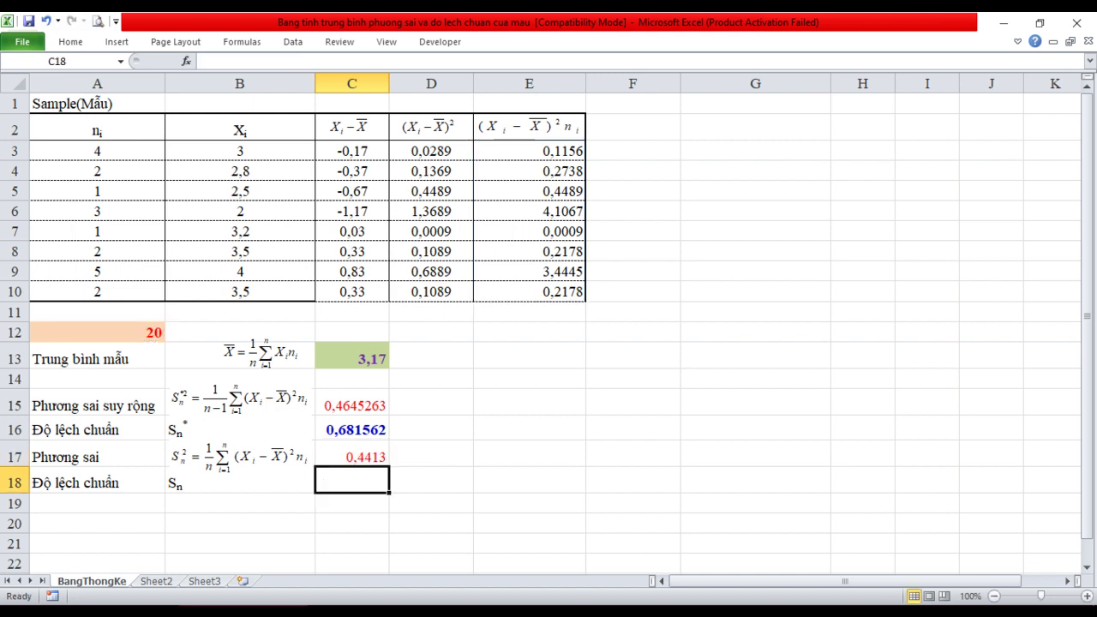
Step: Enter =+SQRT(C17) in C18, giving the standard deviation 0,6643041
{"action": "type", "text": "+sqrt"}
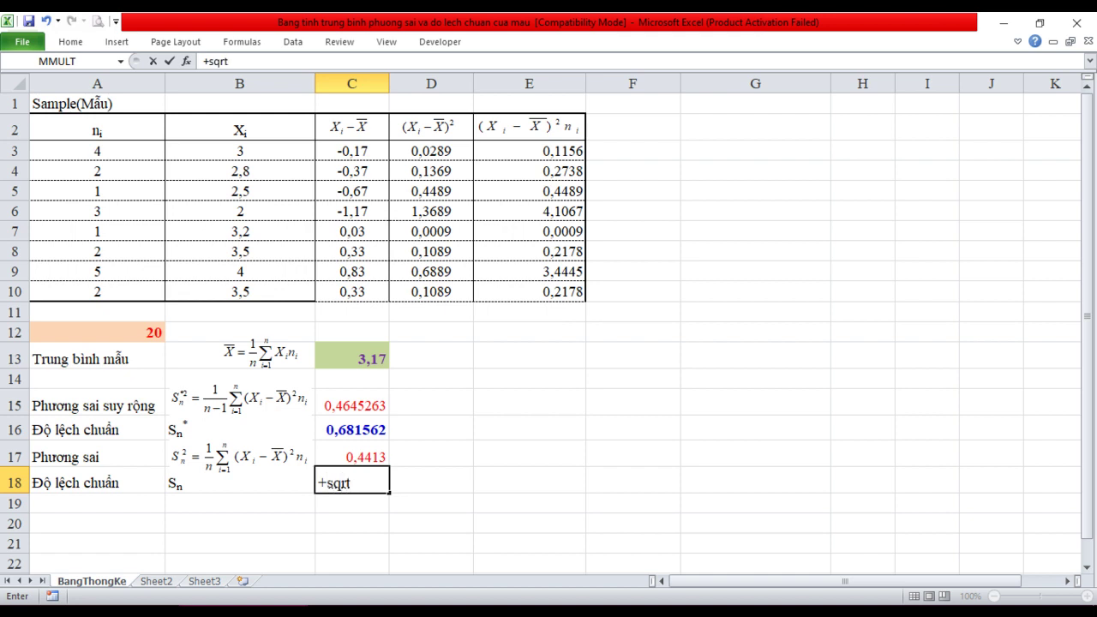
{"action": "type", "text": "("}
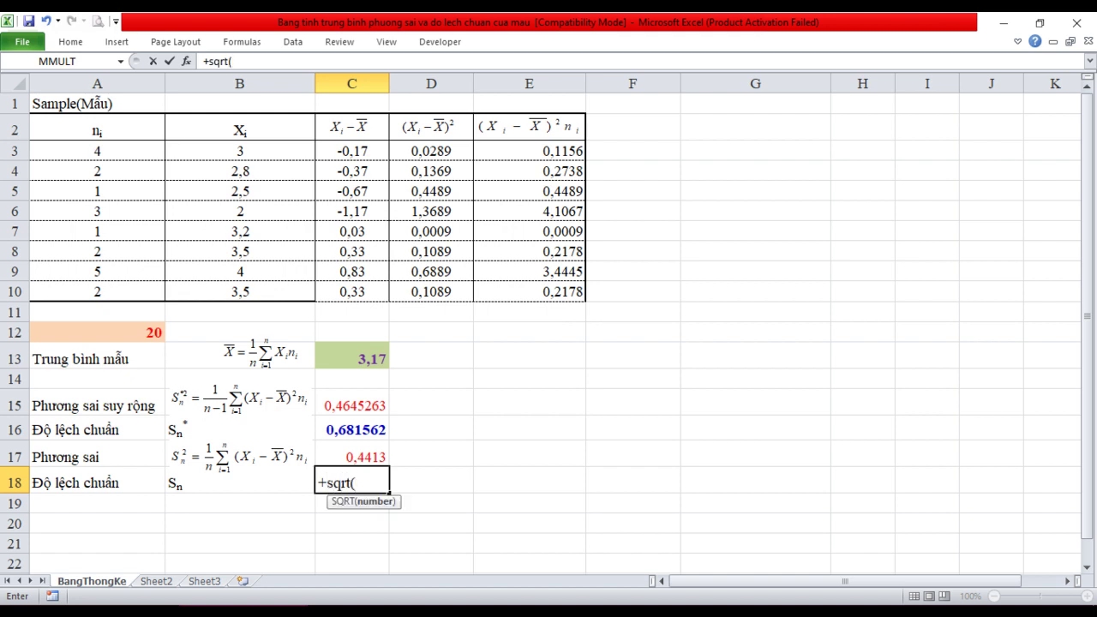
{"action": "key", "text": "Up"}
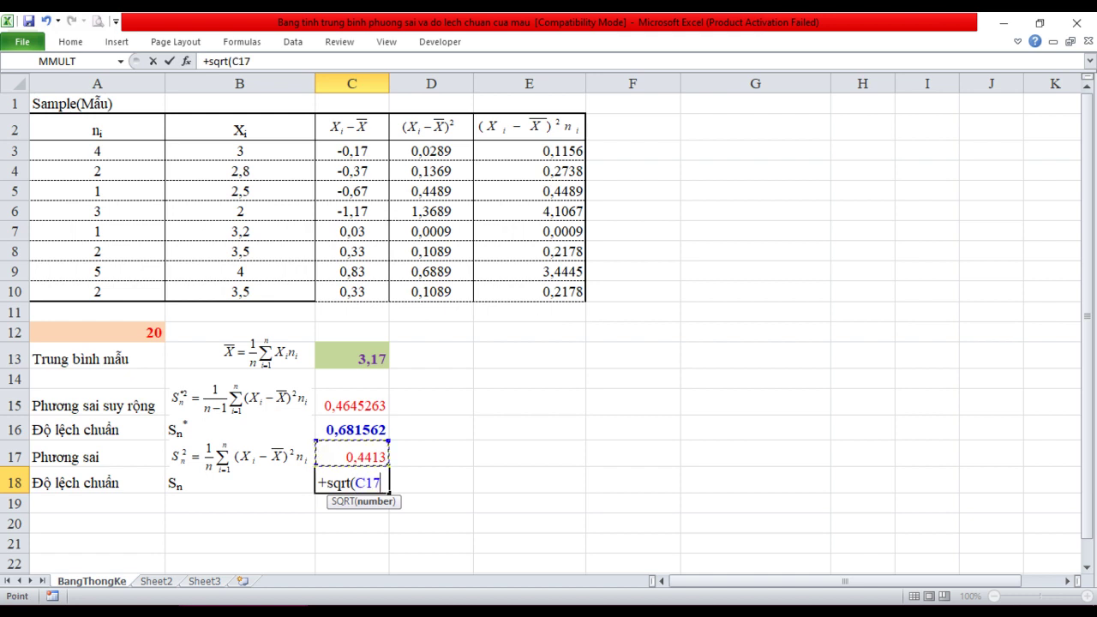
{"action": "type", "text": ")"}
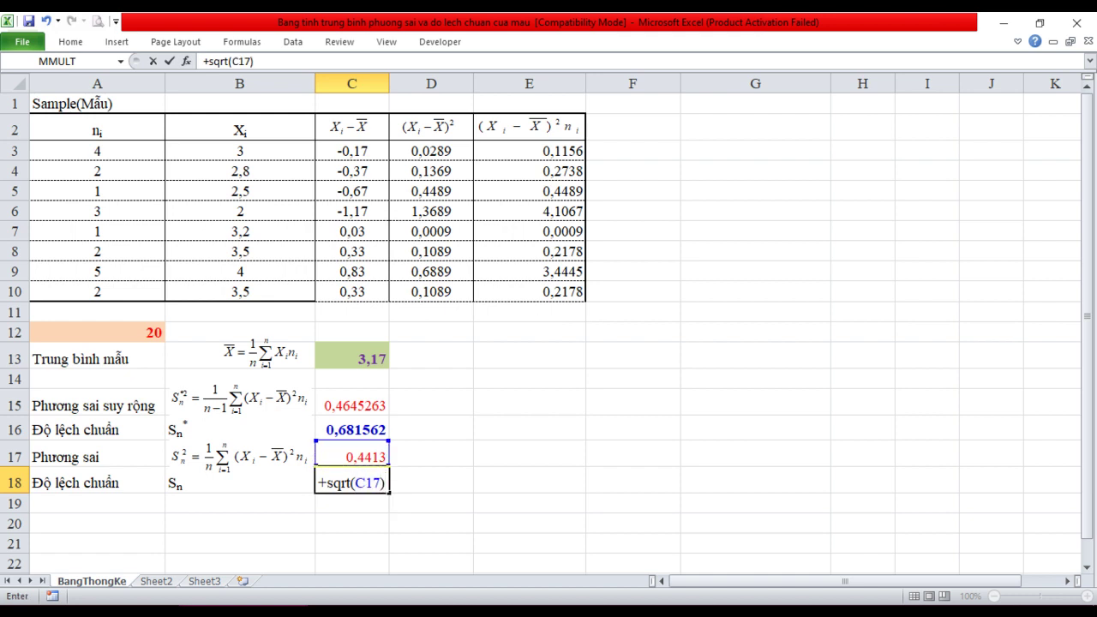
{"action": "key", "text": "Return"}
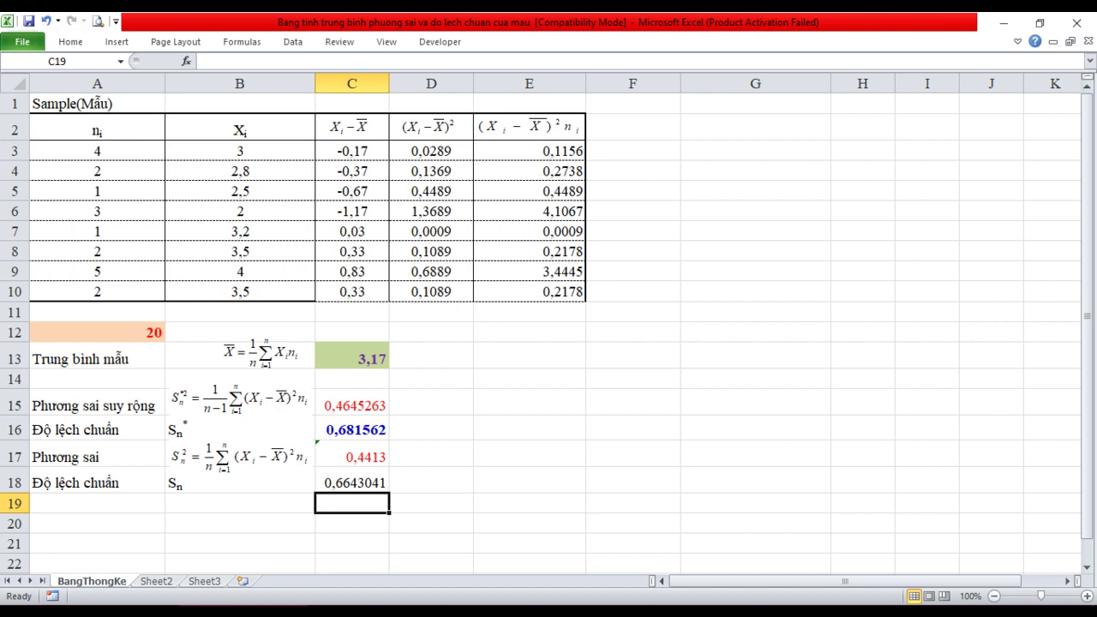
{"action": "left_click", "coordinate": [351, 482]}
{"action": "left_click", "coordinate": [431, 523]}
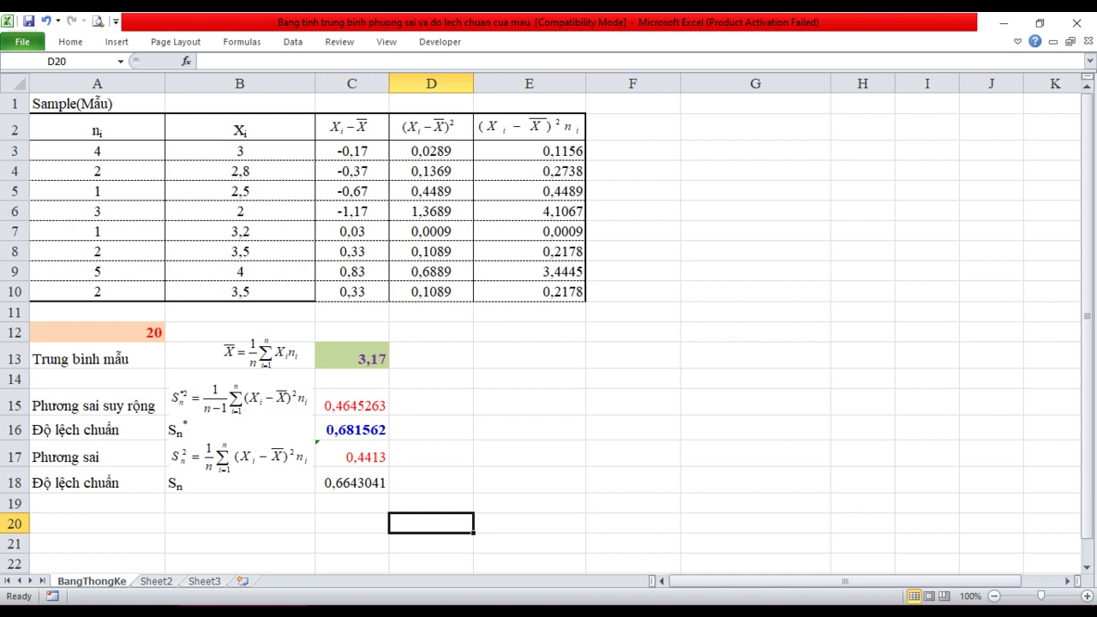
{"action": "left_click", "coordinate": [352, 483]}
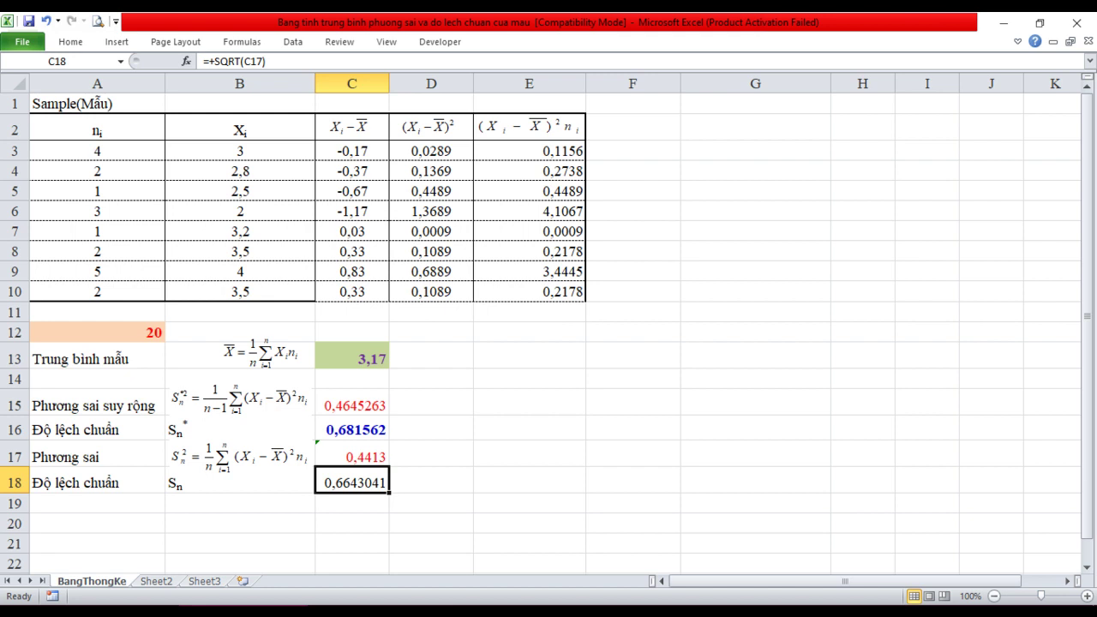
{"action": "left_click", "coordinate": [529, 480]}
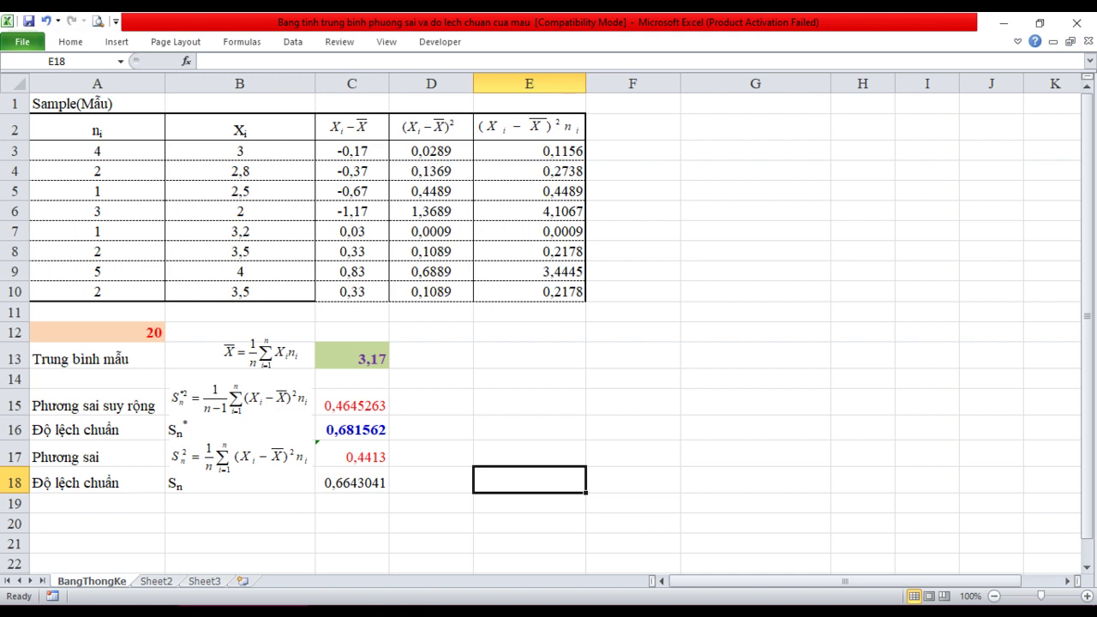
{"action": "left_click", "coordinate": [352, 404]}
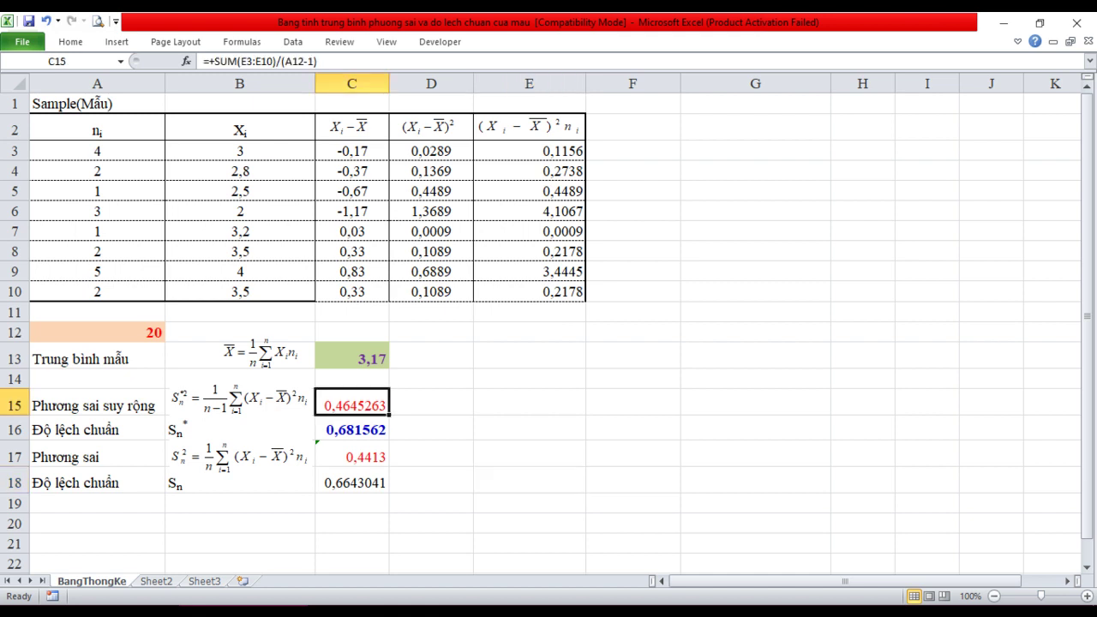
{"action": "left_click", "coordinate": [351, 429]}
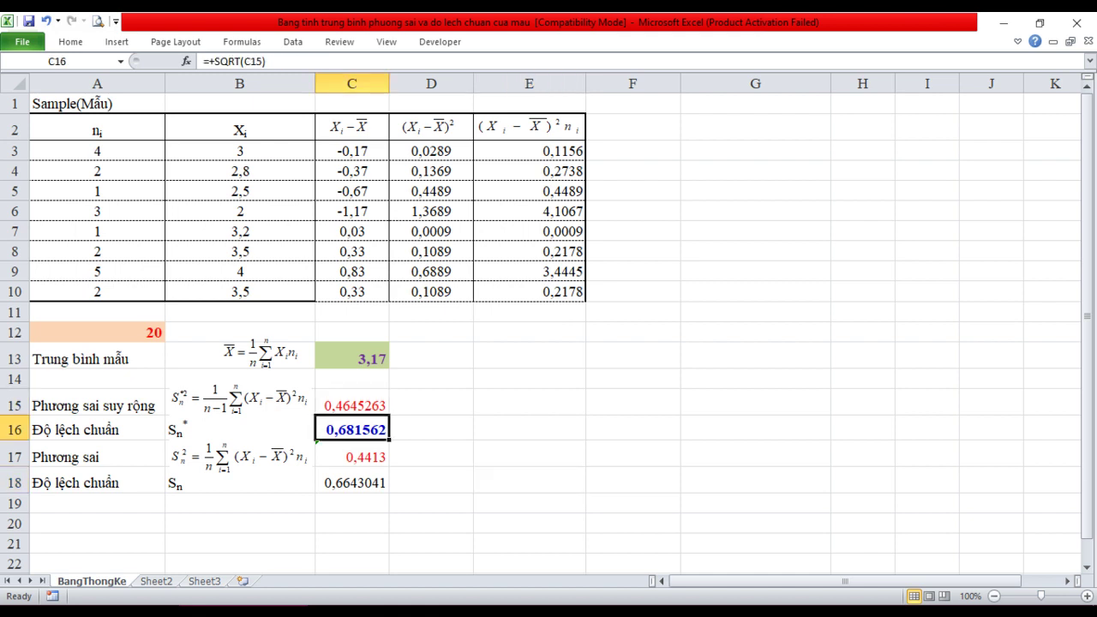